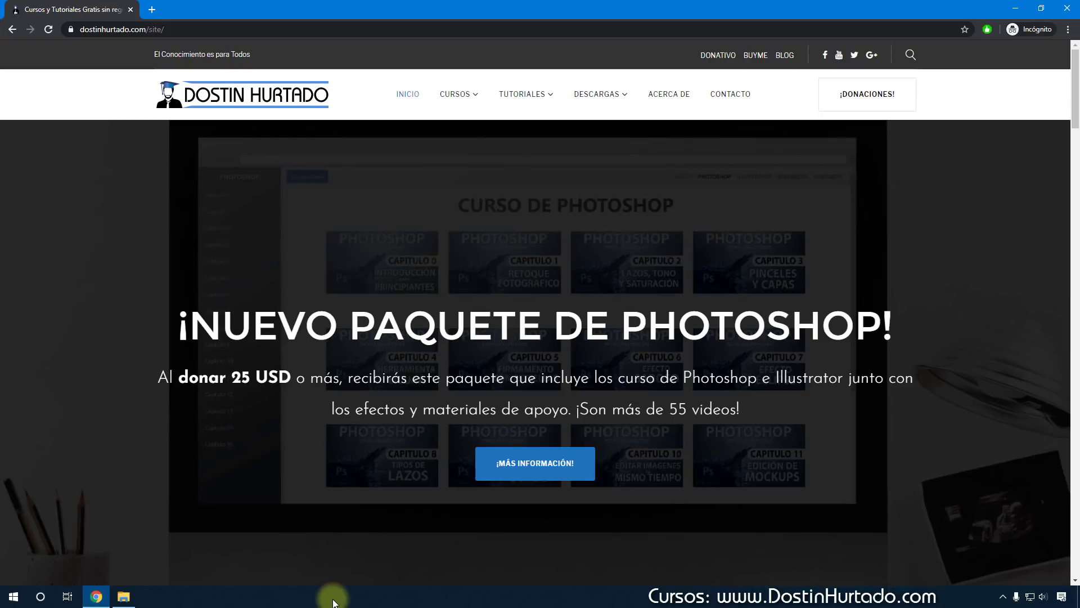
Search the web for "candy pdf" in a new browser tab and open the PDF Candy site.
click(149, 9)
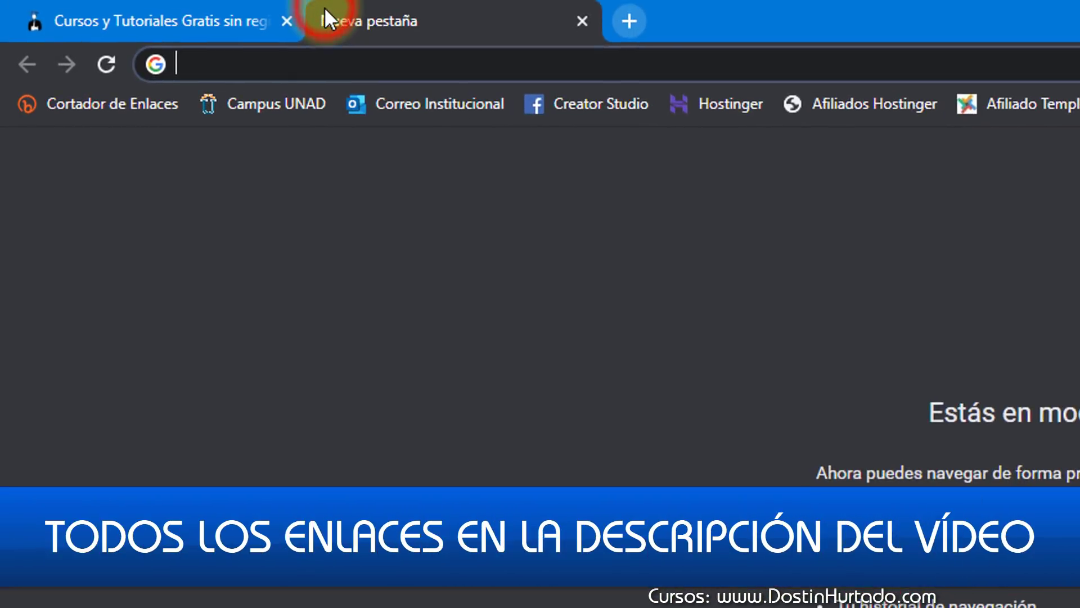
text(candy pdf)
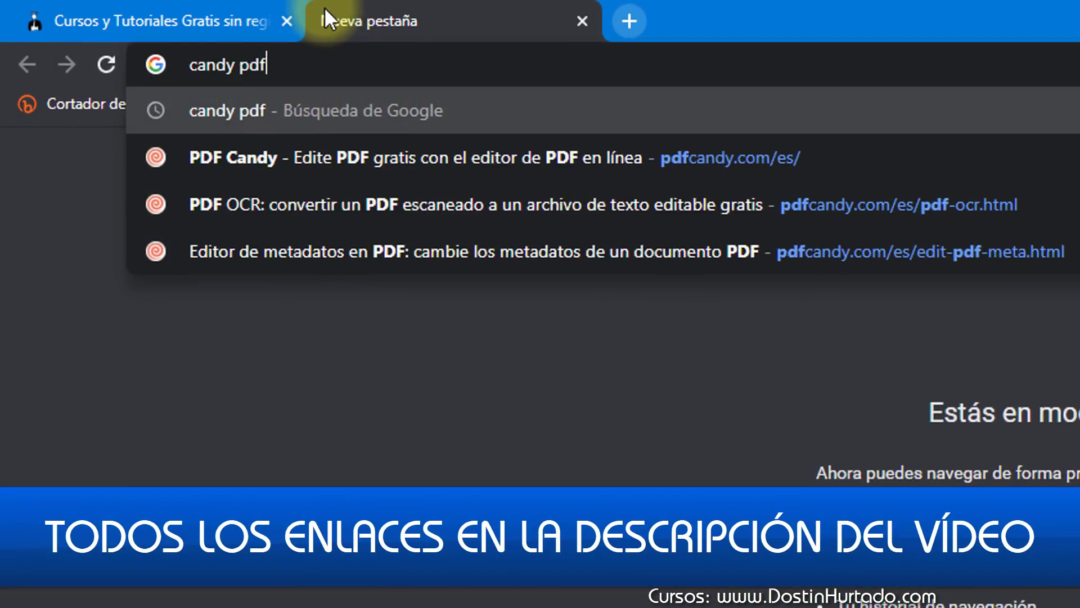
key(Return)
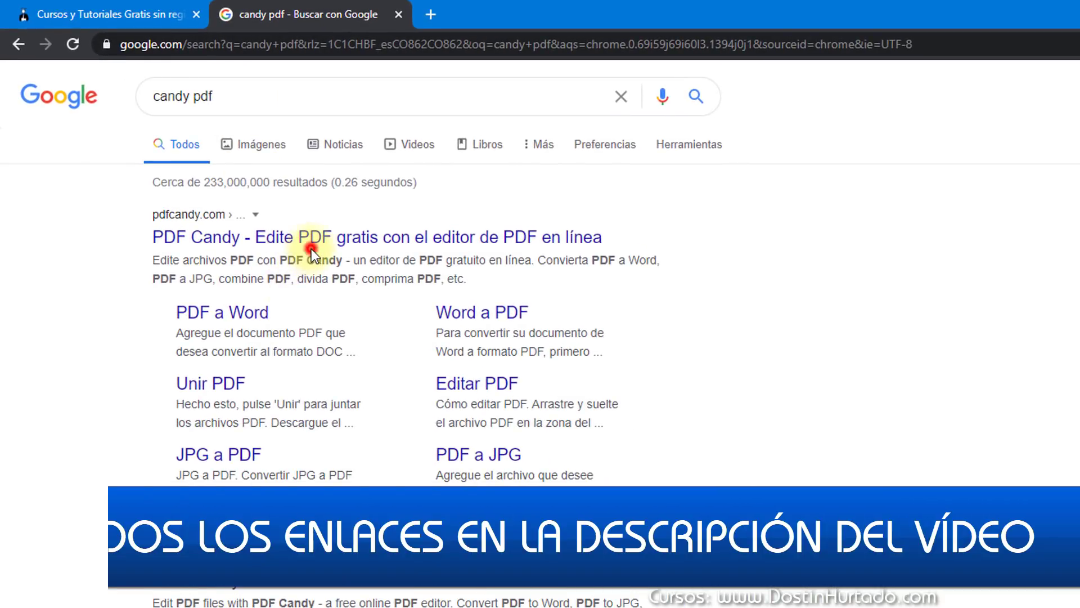
click(312, 249)
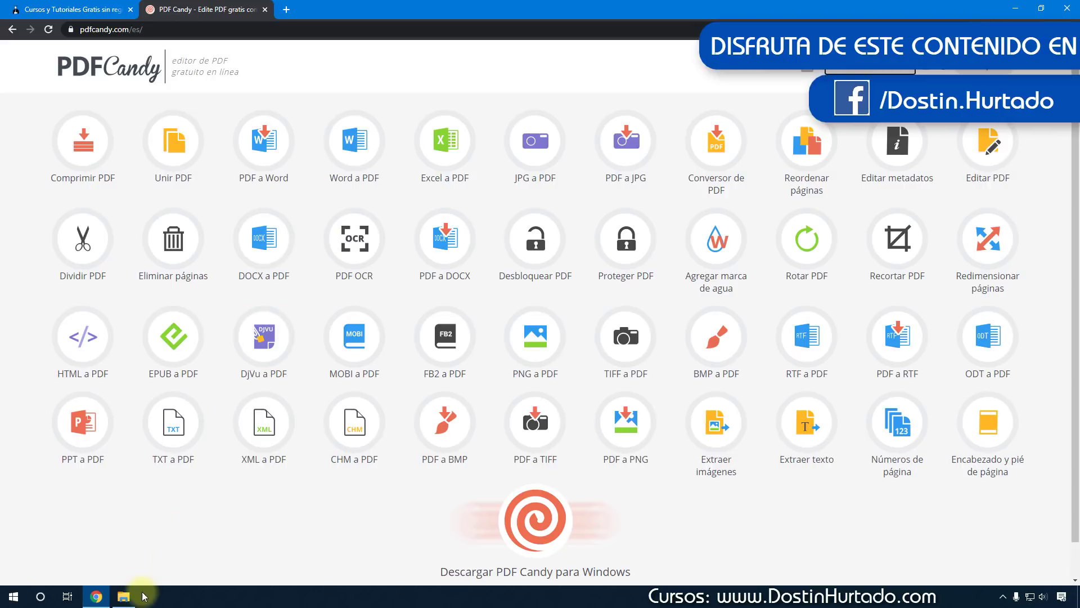
View Tarea de Ingles.pdf from the Candy PDF folder in a new browser tab, look through its pages and close it.
click(124, 596)
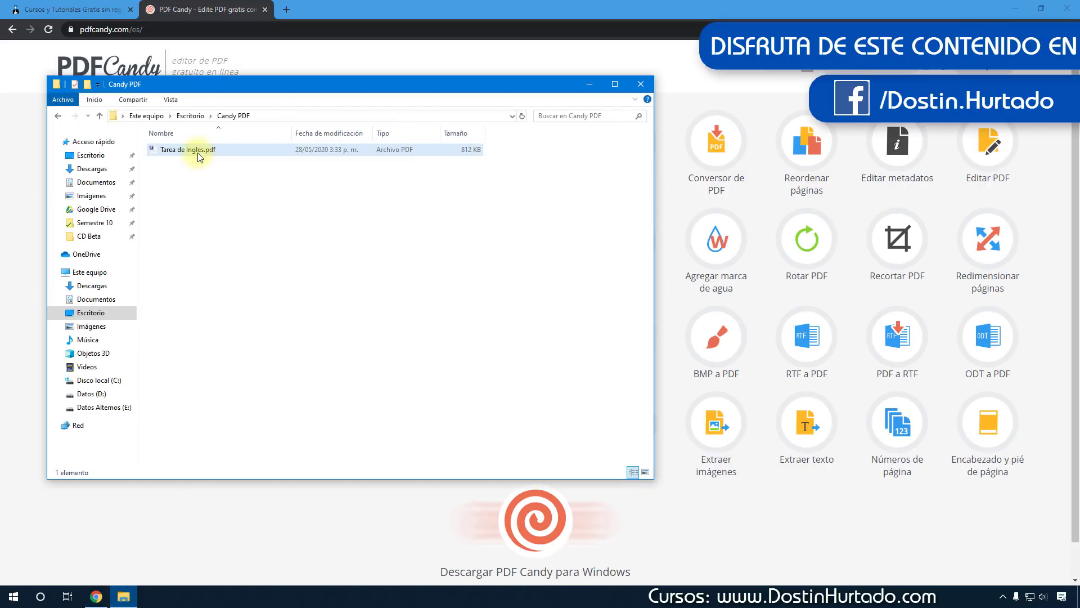
drag(198, 153, 307, 8)
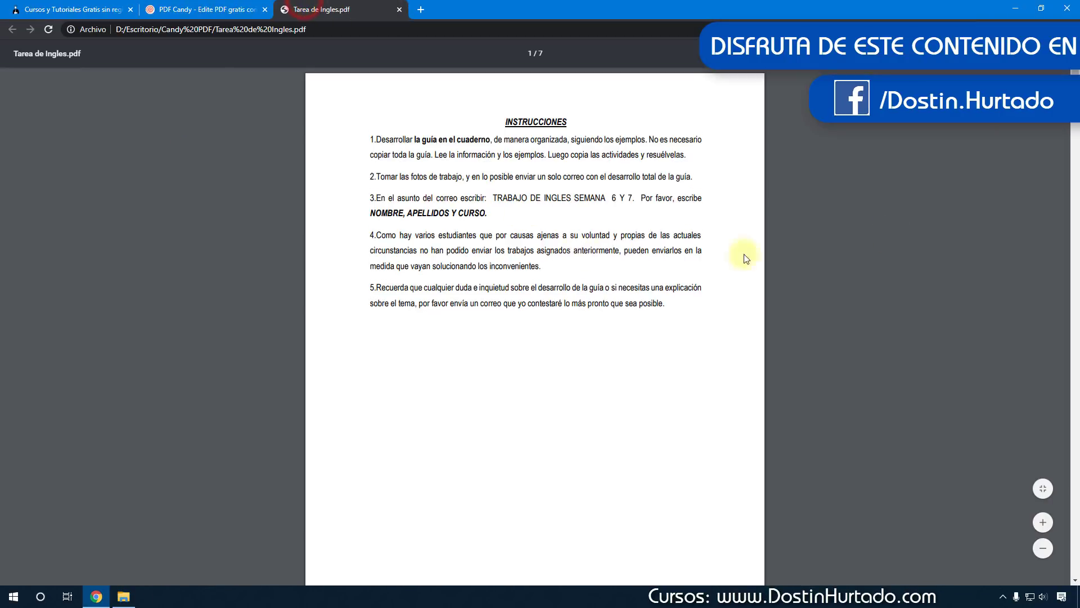
drag(1073, 133, 1071, 236)
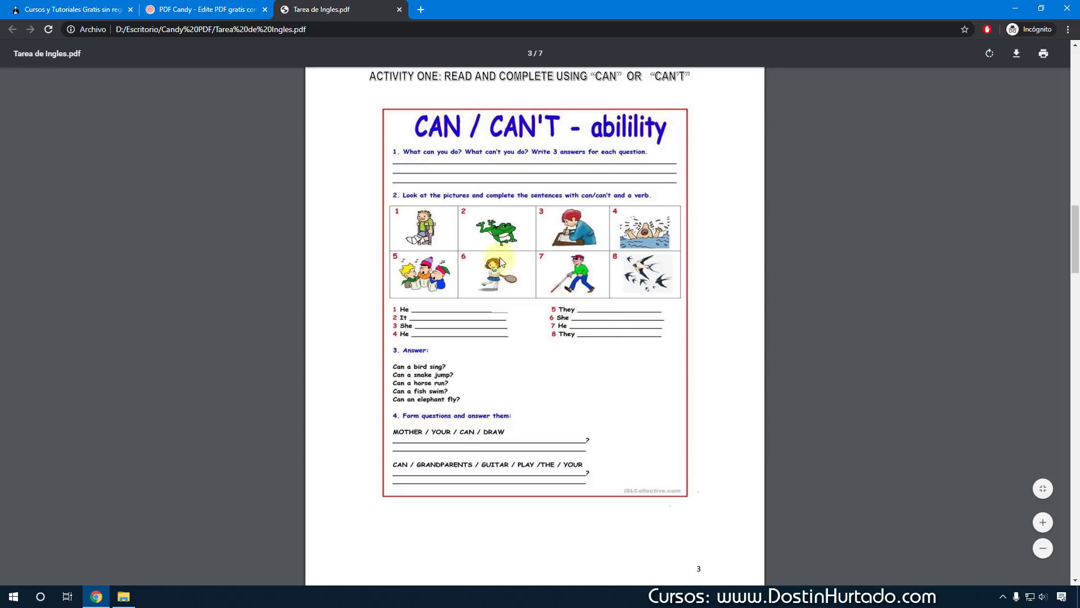
click(397, 11)
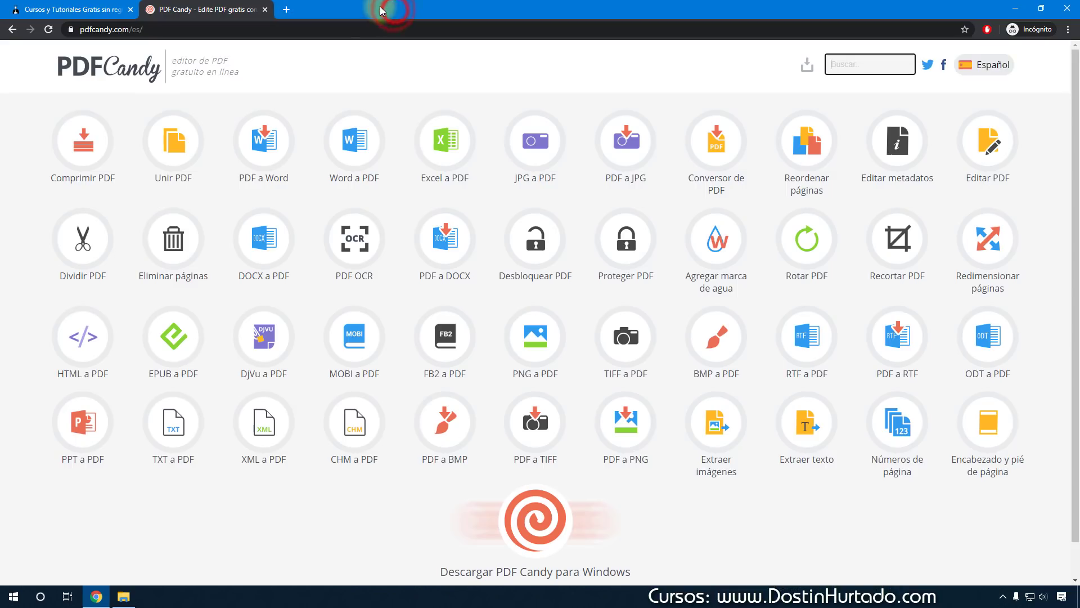
Convert Tarea de Ingles.pdf with the PDF a Word tool and save the result as Tarea de Ingles.doc in the Candy PDF folder.
click(254, 153)
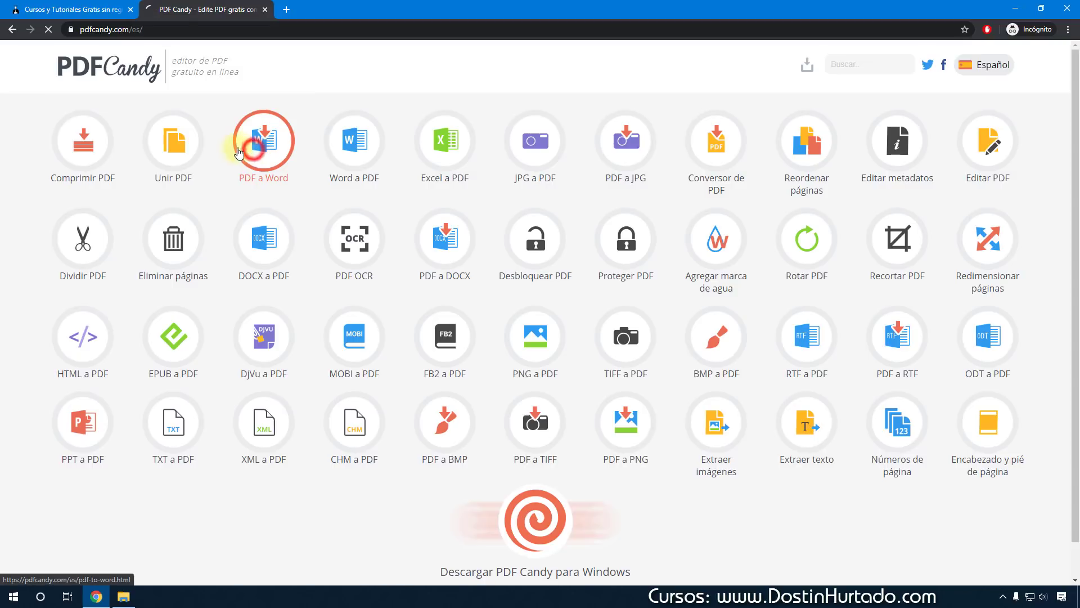
click(133, 598)
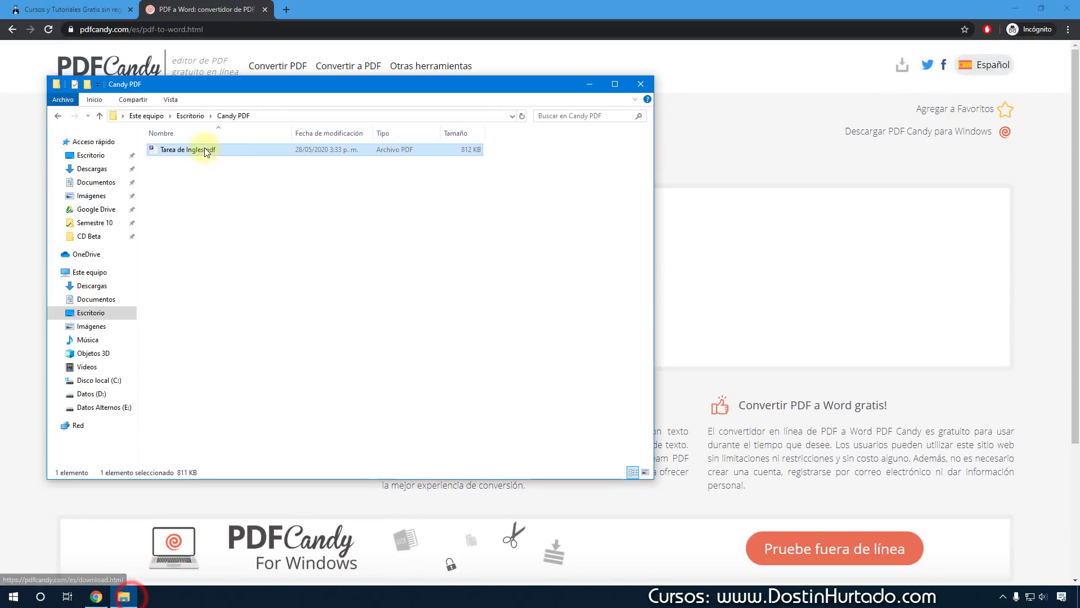
drag(204, 149, 743, 275)
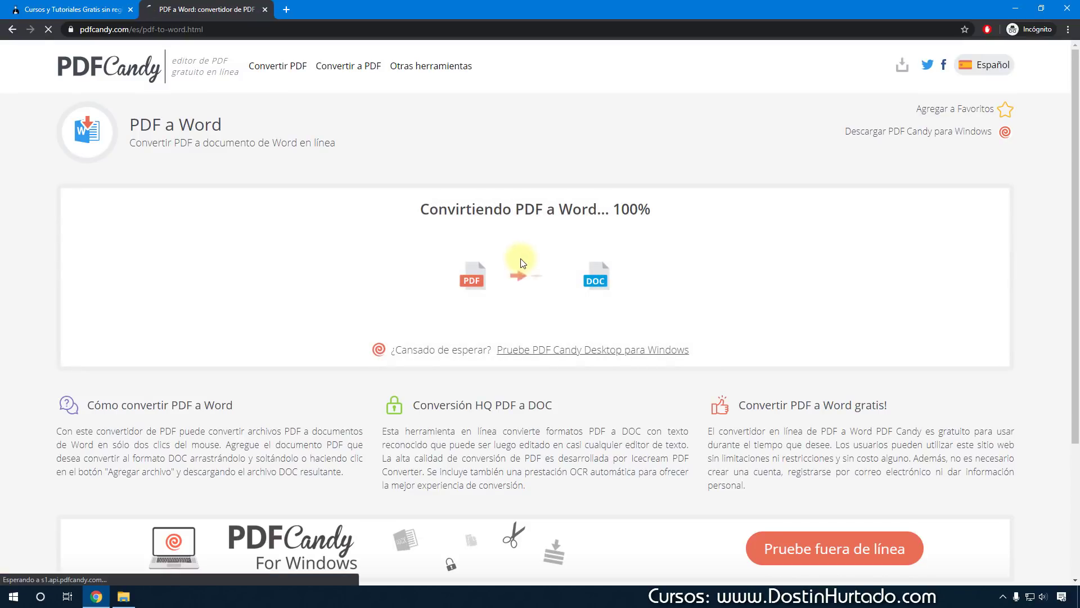
click(356, 246)
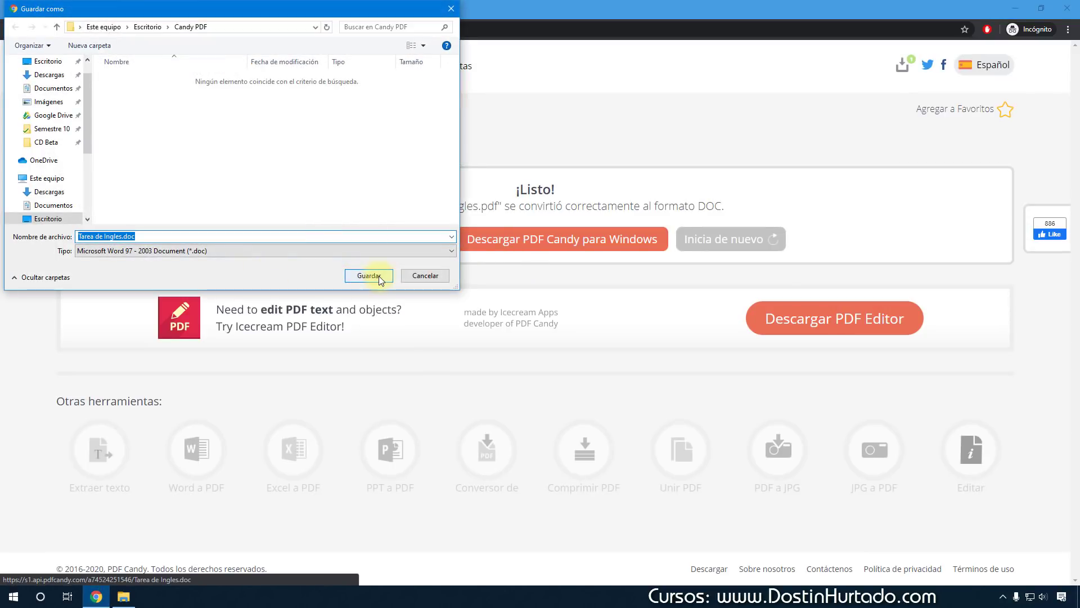
click(380, 277)
Open the downloaded Tarea de Ingles.doc in Word with editing enabled and try adding "qsdadasdasd" after instruction 5.
click(50, 573)
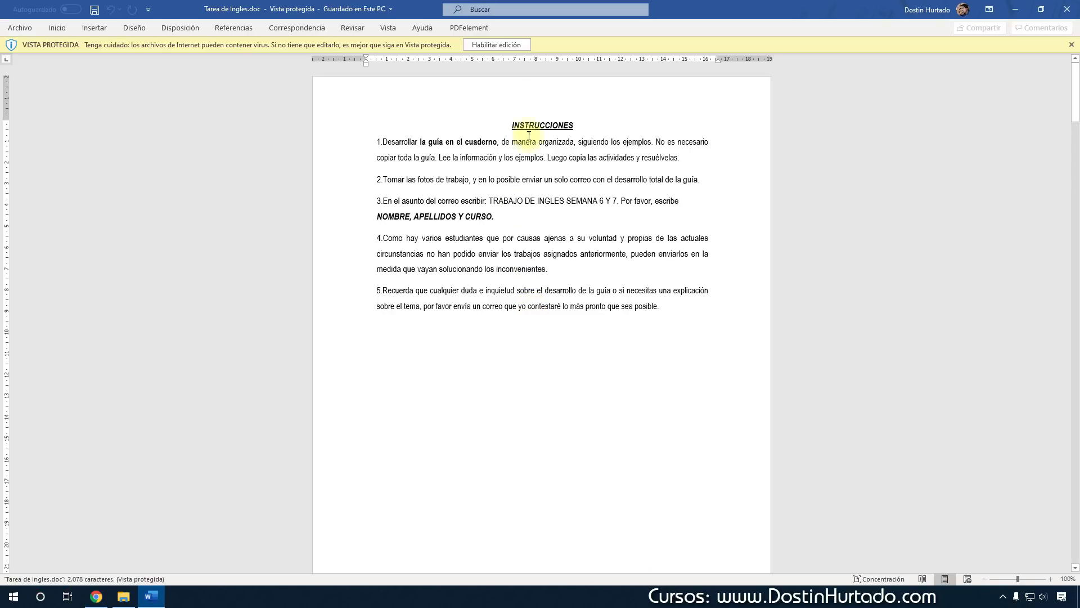
click(503, 45)
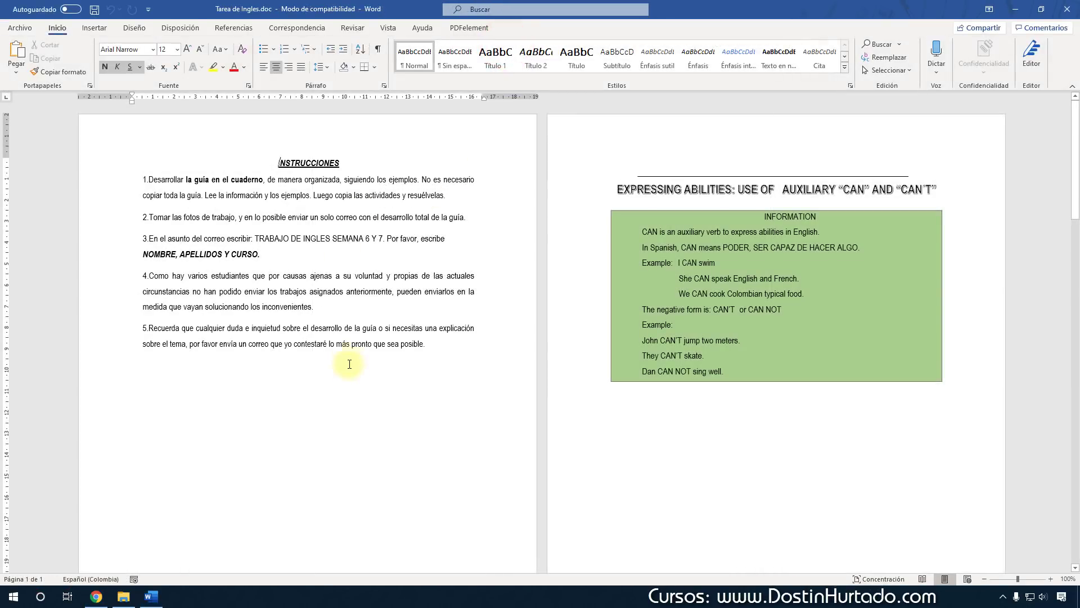
click(439, 362)
text(qsdadasdasd)
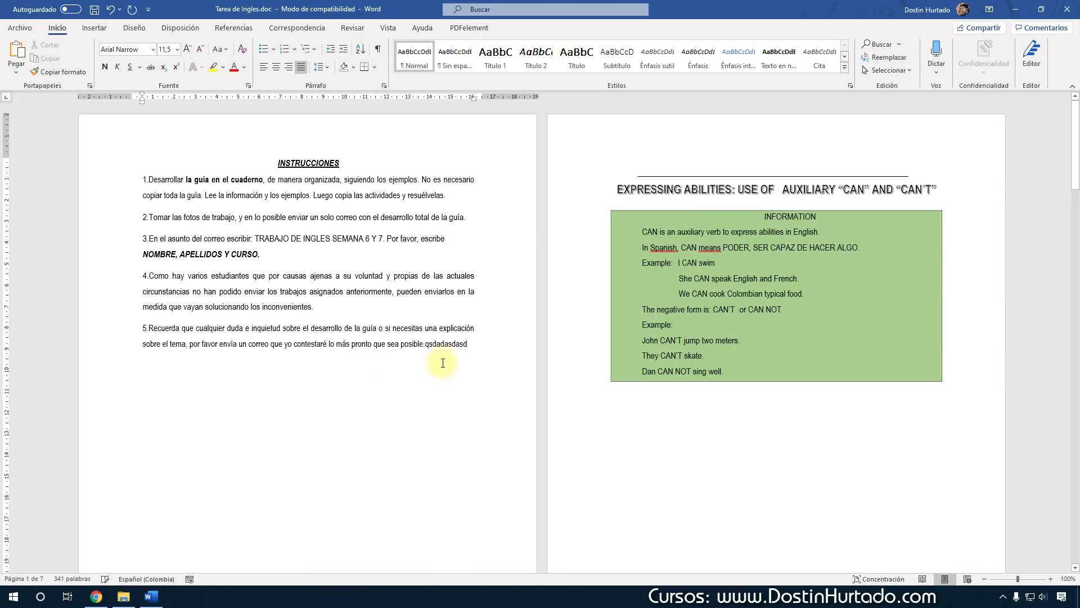
Look through the pages of the converted Word document and close it.
scroll(443, 363, down, 20)
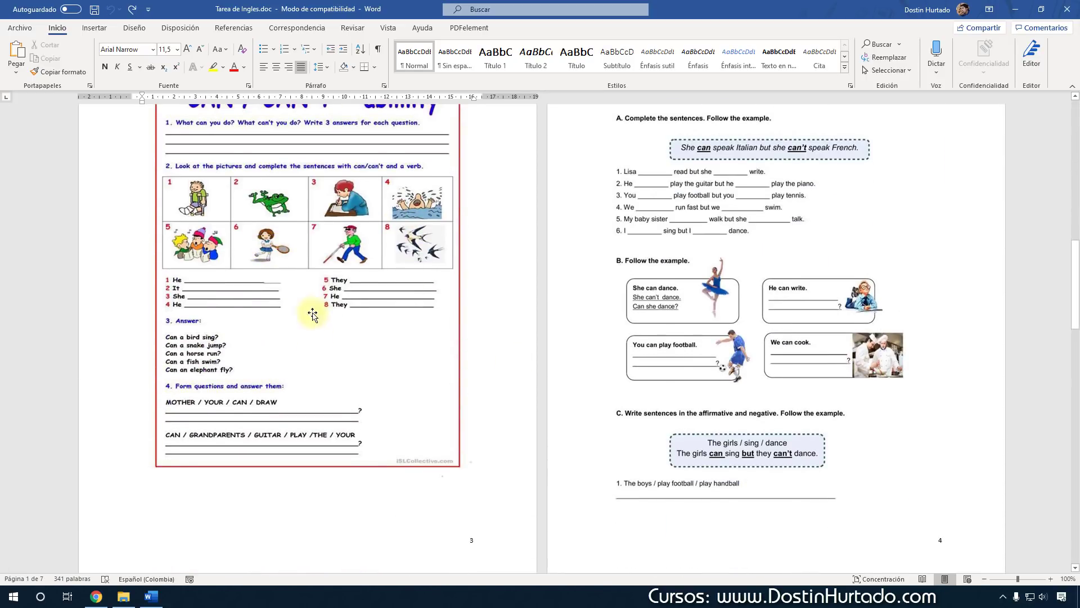
scroll(602, 373, up, 15)
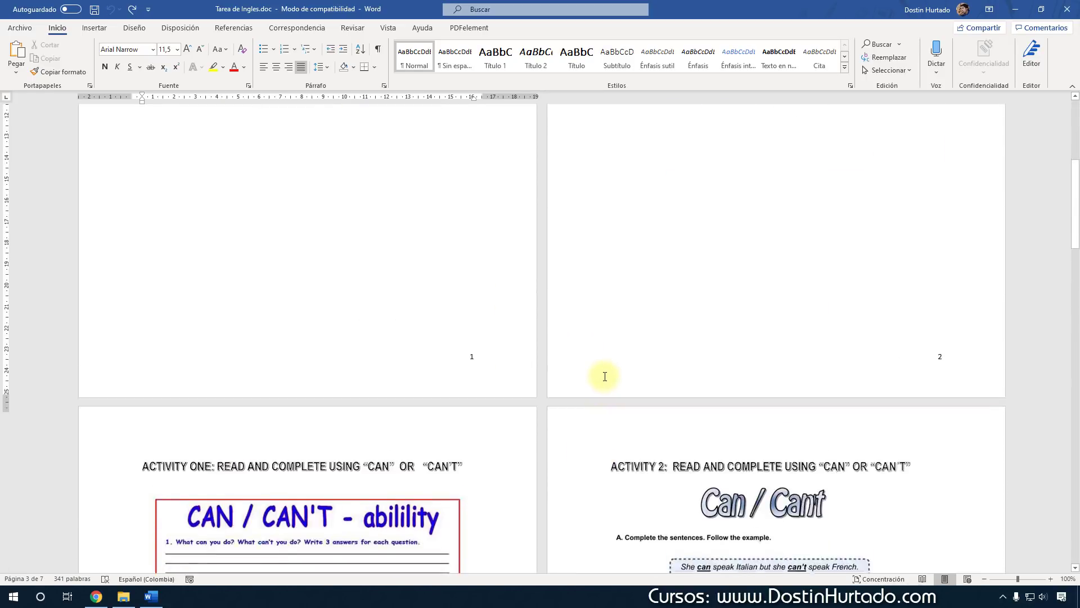
click(1065, 17)
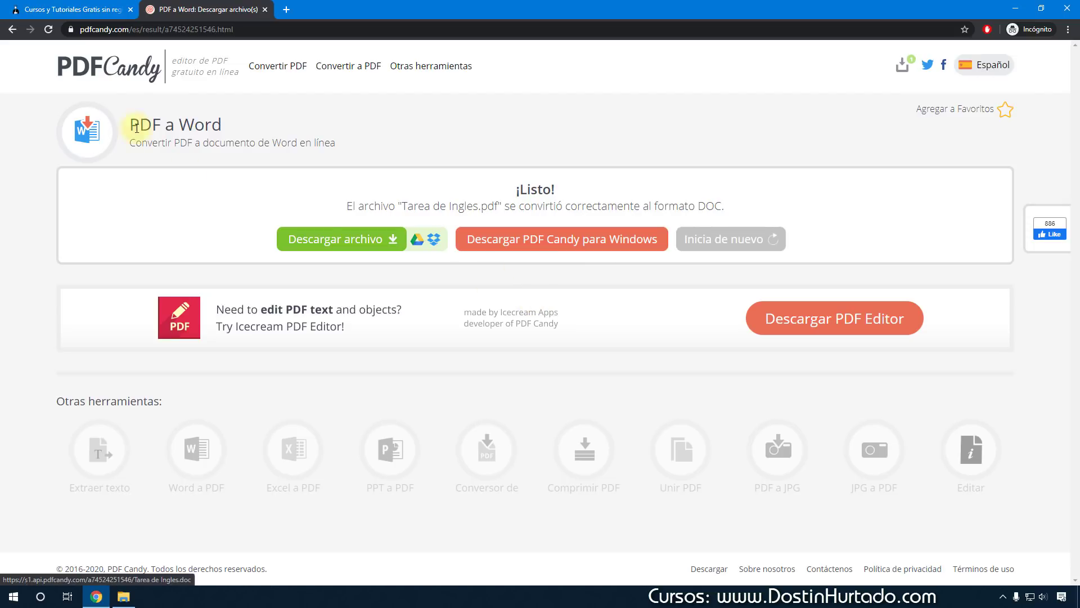
Convert Tarea de Ingles.doc from the desktop's Candy PDF folder with the Word a PDF tool and download the resulting PDF.
click(130, 66)
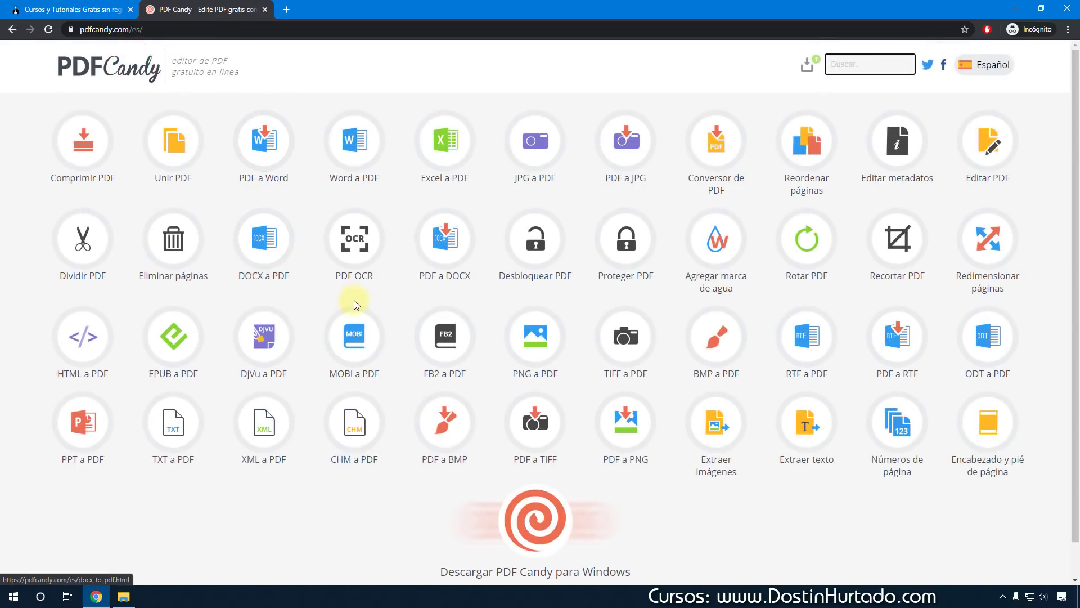
click(355, 144)
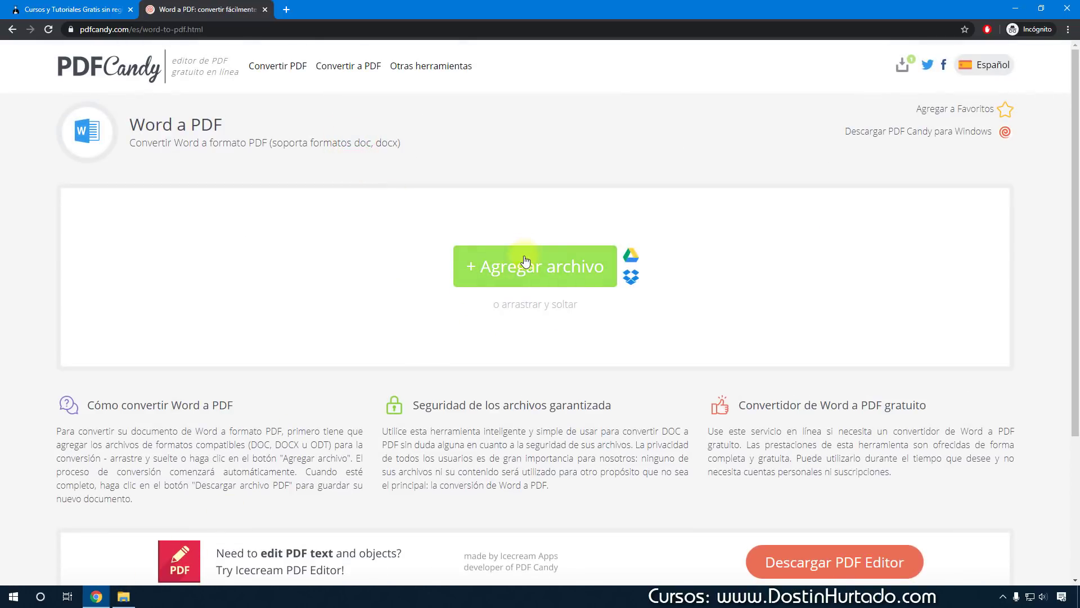
click(533, 275)
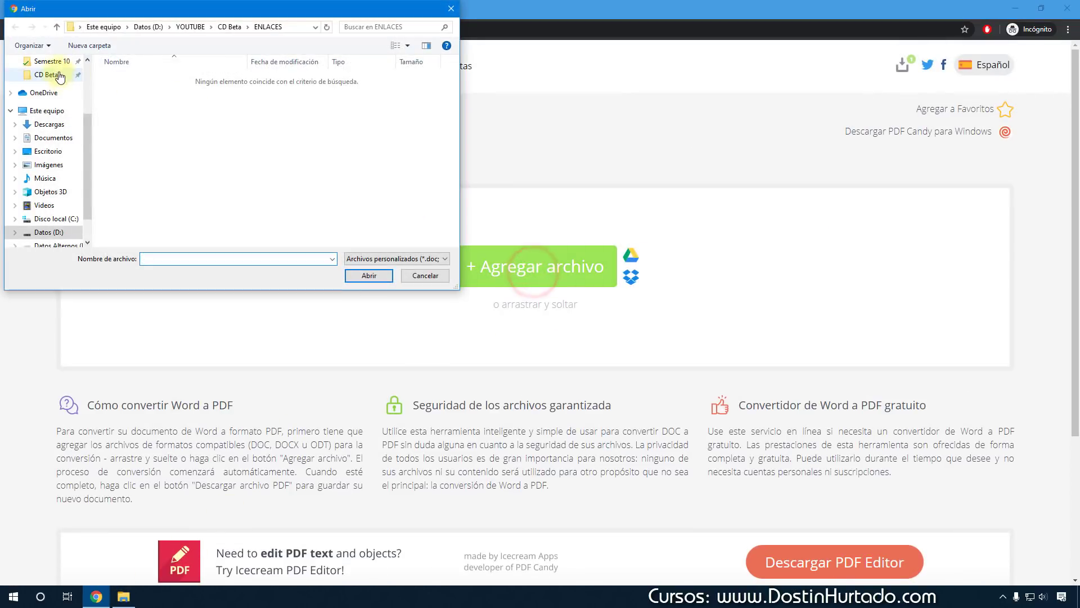
click(52, 151)
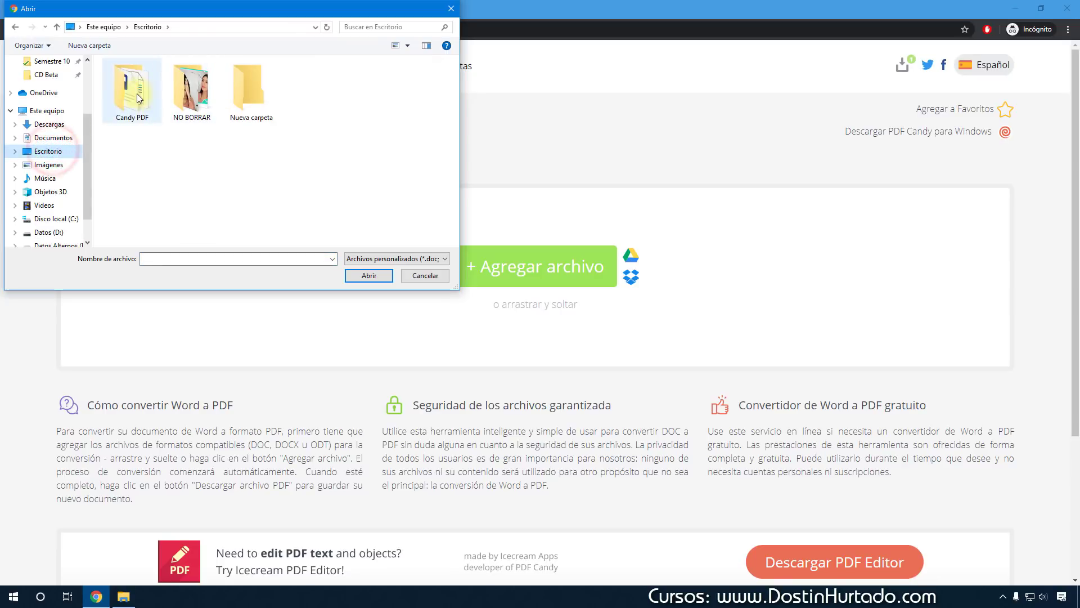
double_click(137, 94)
click(146, 77)
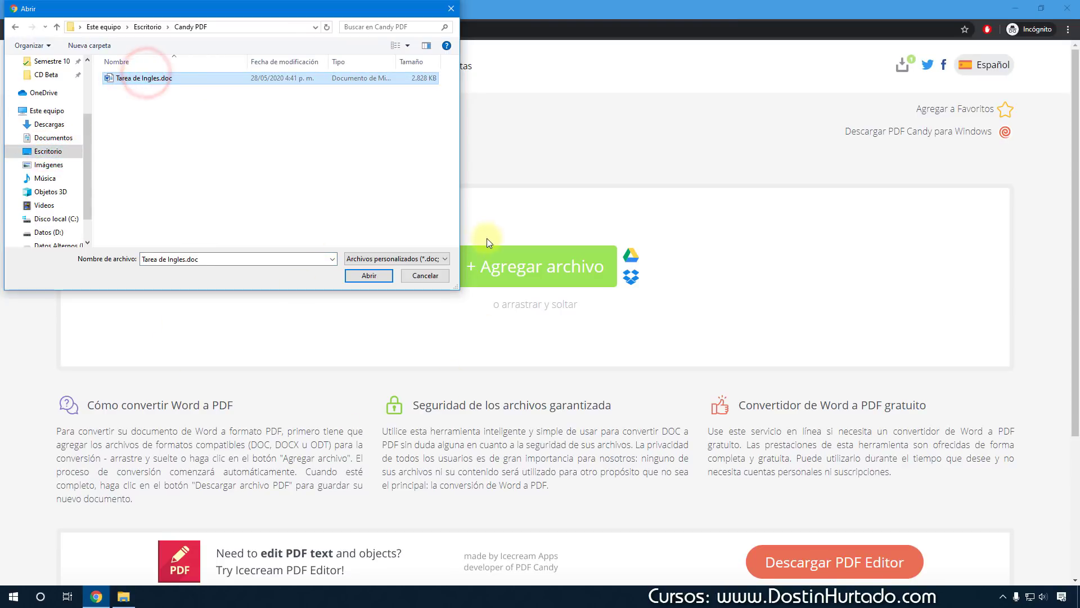
click(373, 277)
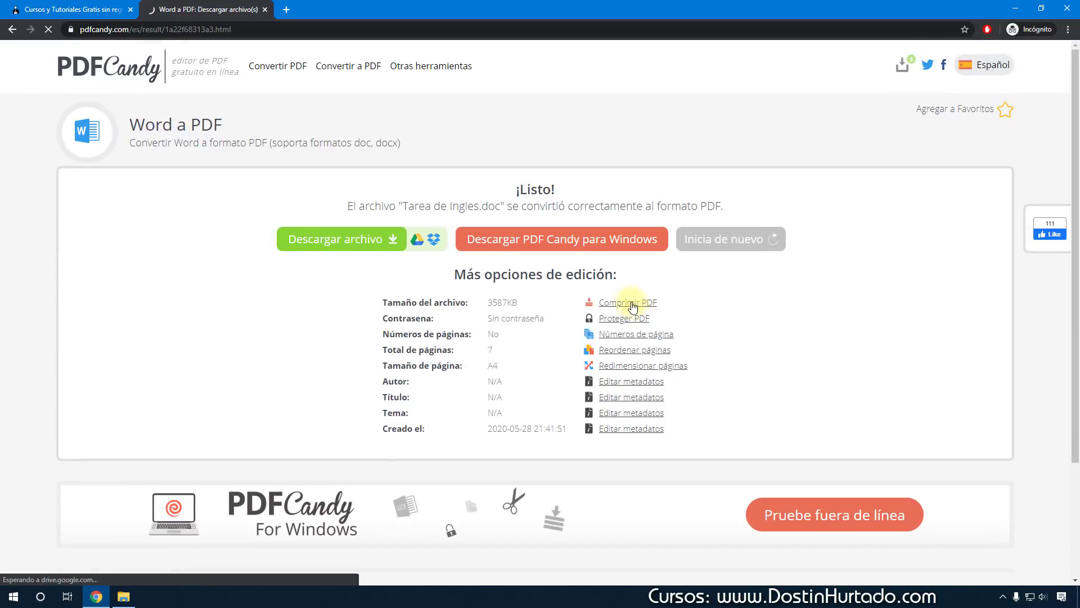
click(340, 242)
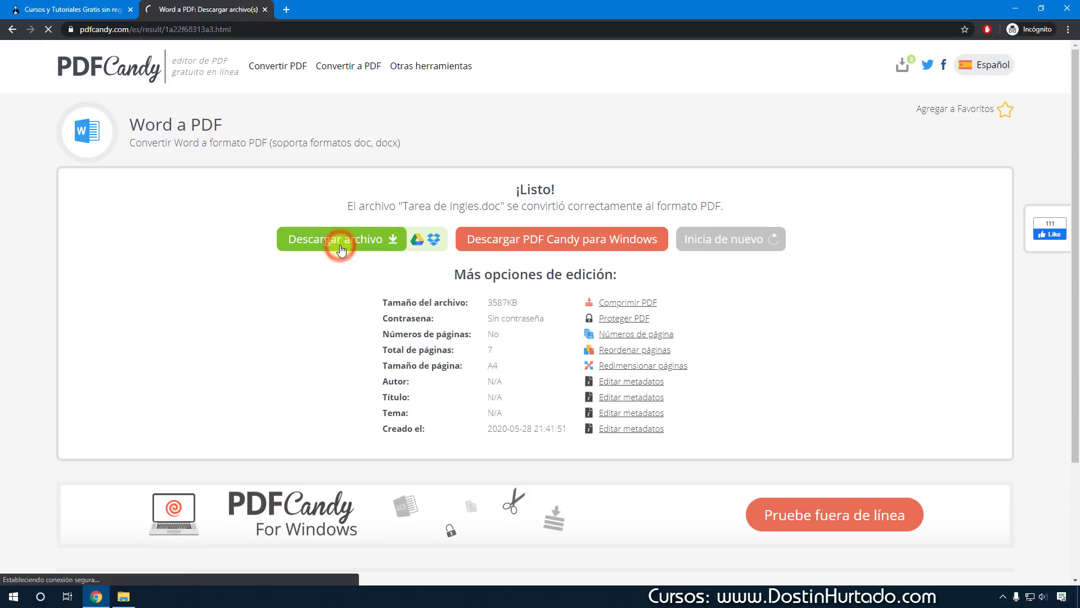
click(369, 275)
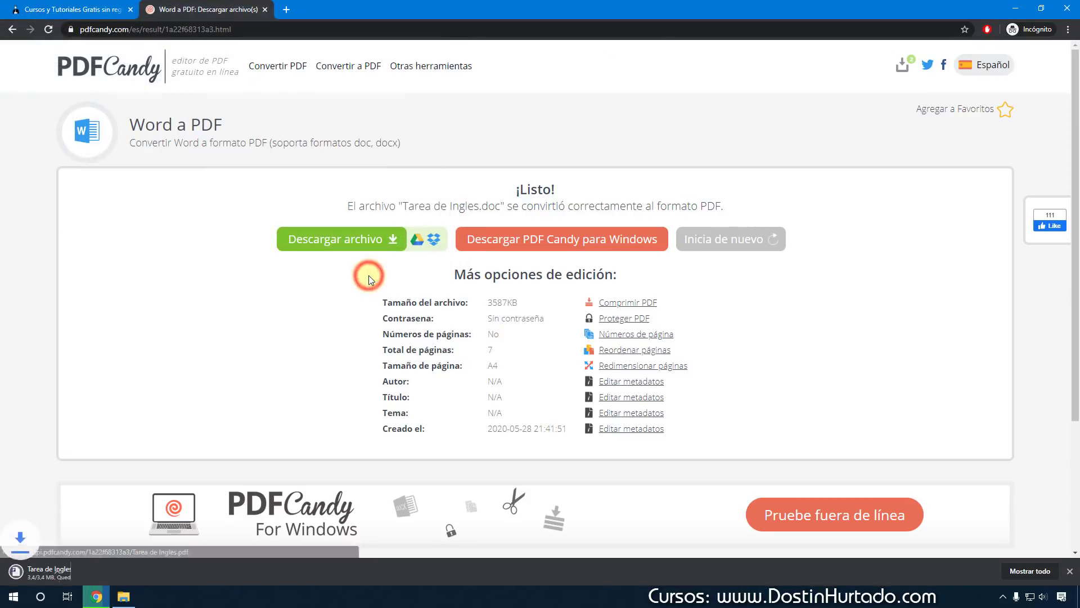
Open the downloaded PDF, check its pages through Activity Three and close its tab.
click(83, 567)
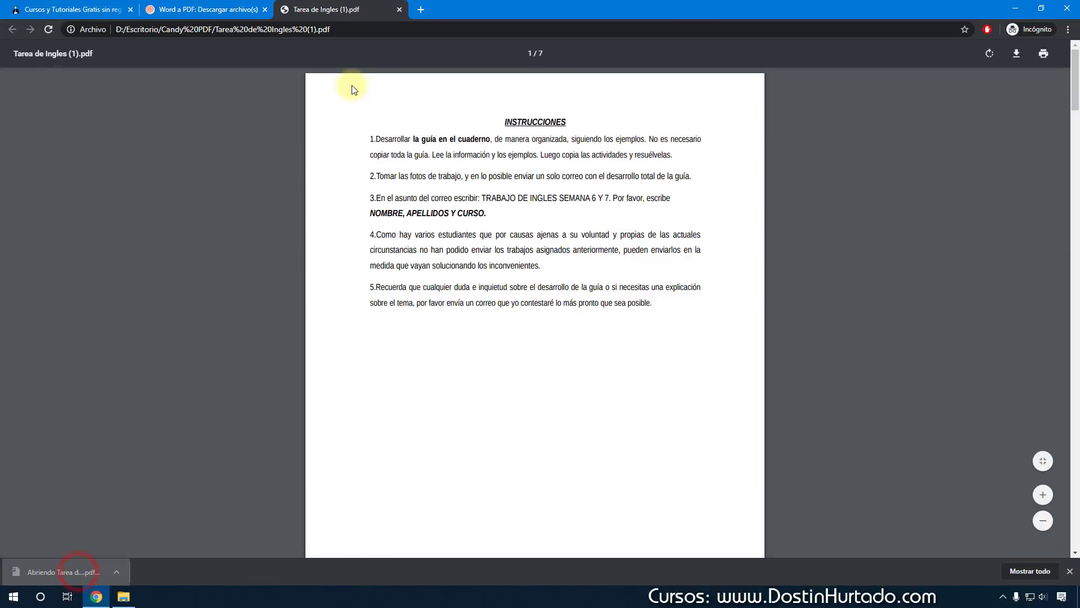
scroll(423, 224, down, 10)
scroll(423, 224, down, 6)
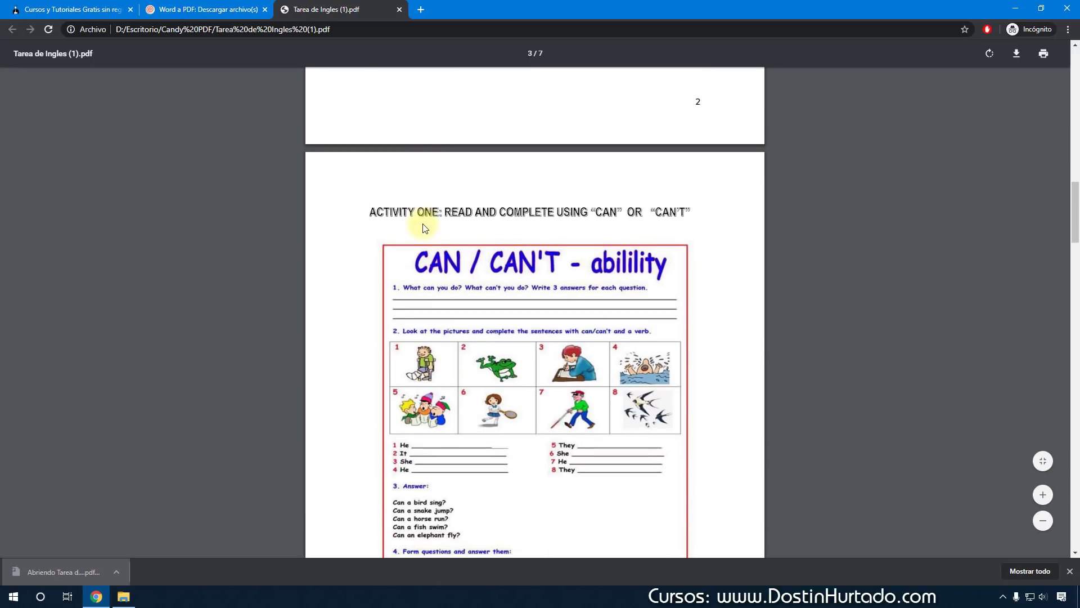
scroll(424, 227, down, 18)
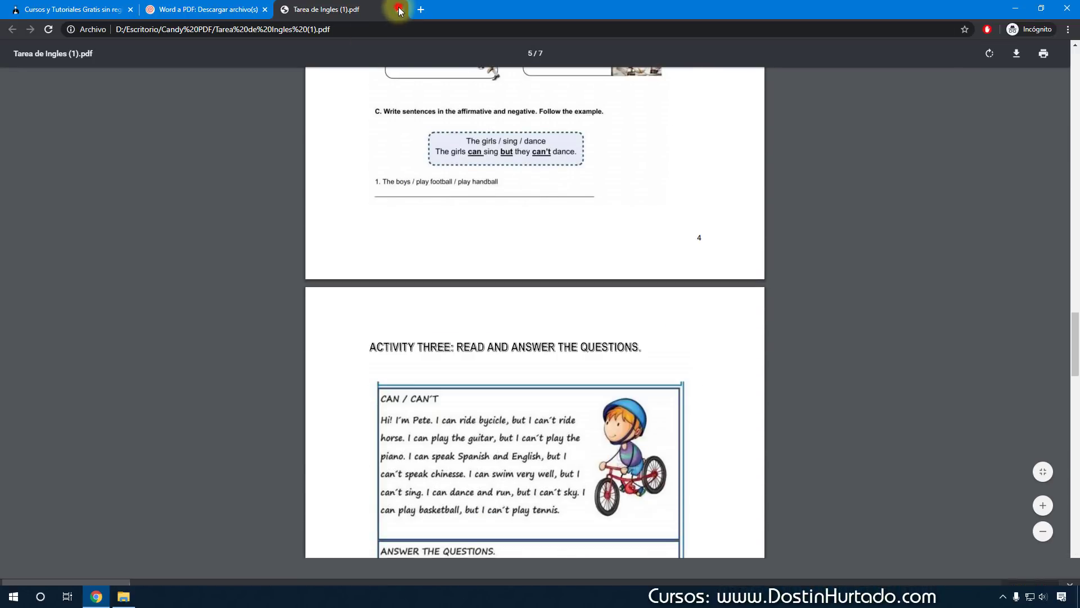
click(399, 9)
Load Tarea de Ingles.pdf from the Candy PDF folder into PDF Candy's Editar PDF tool.
click(123, 77)
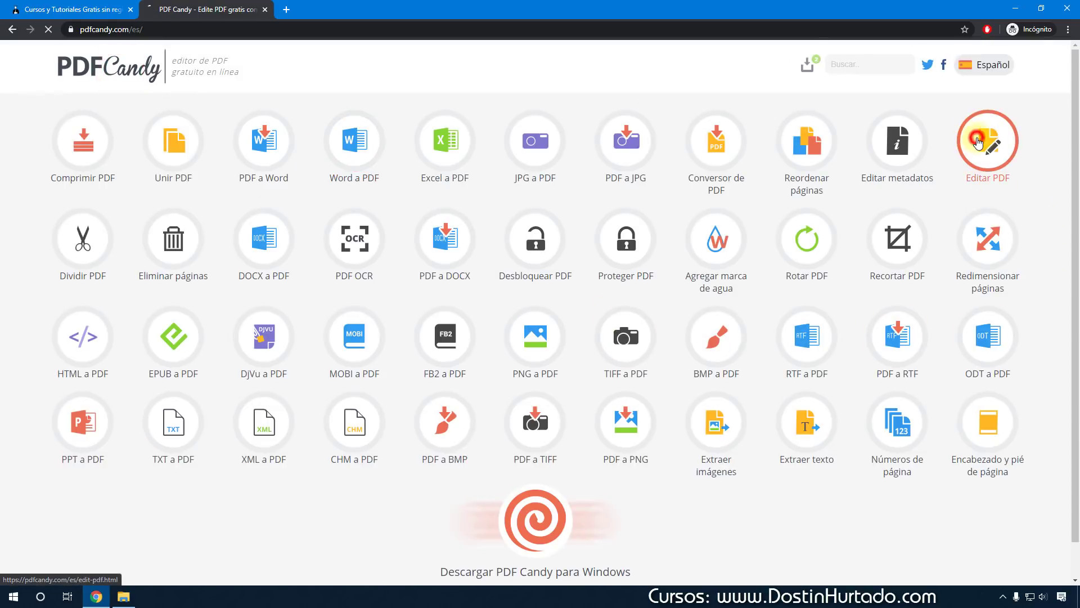
click(978, 142)
click(123, 597)
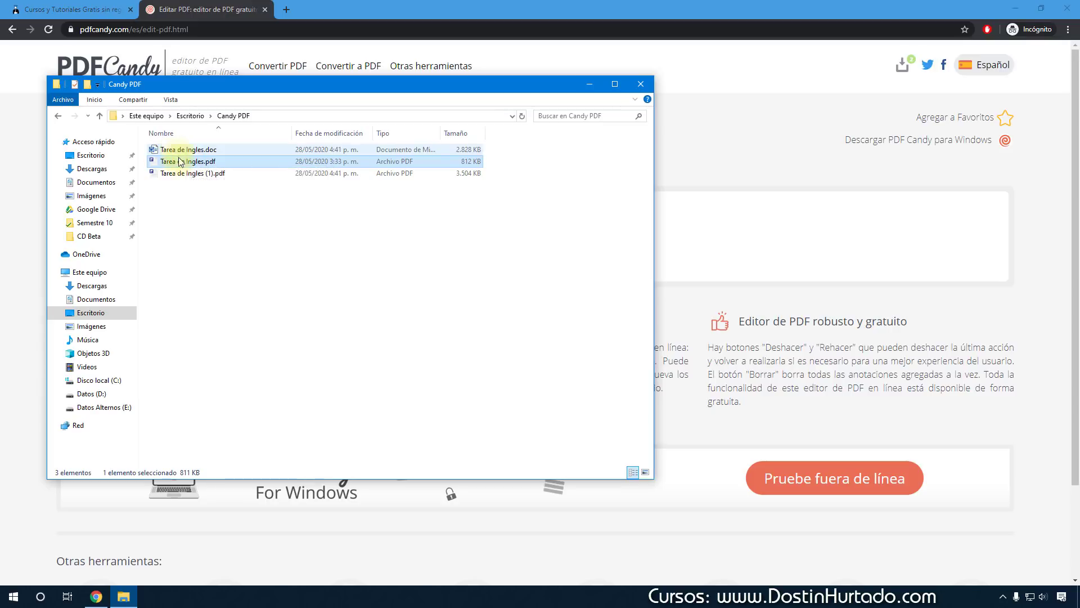
drag(172, 162, 757, 263)
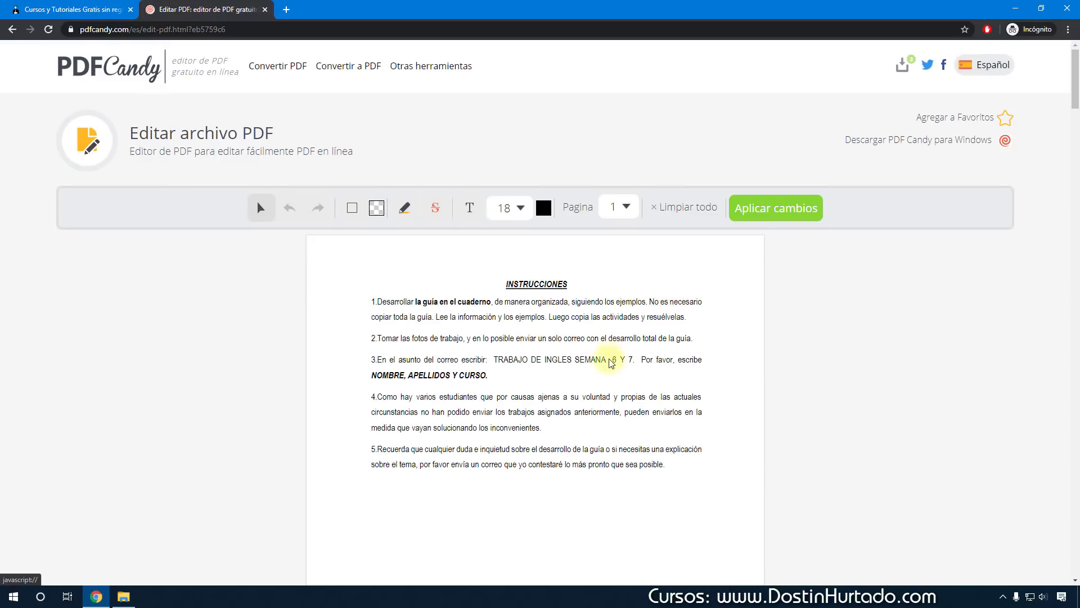
Add the text "can" at font size 12 and place it on the first blank of sentence 1 in Activity 2.
scroll(429, 340, down, 10)
scroll(423, 352, down, 6)
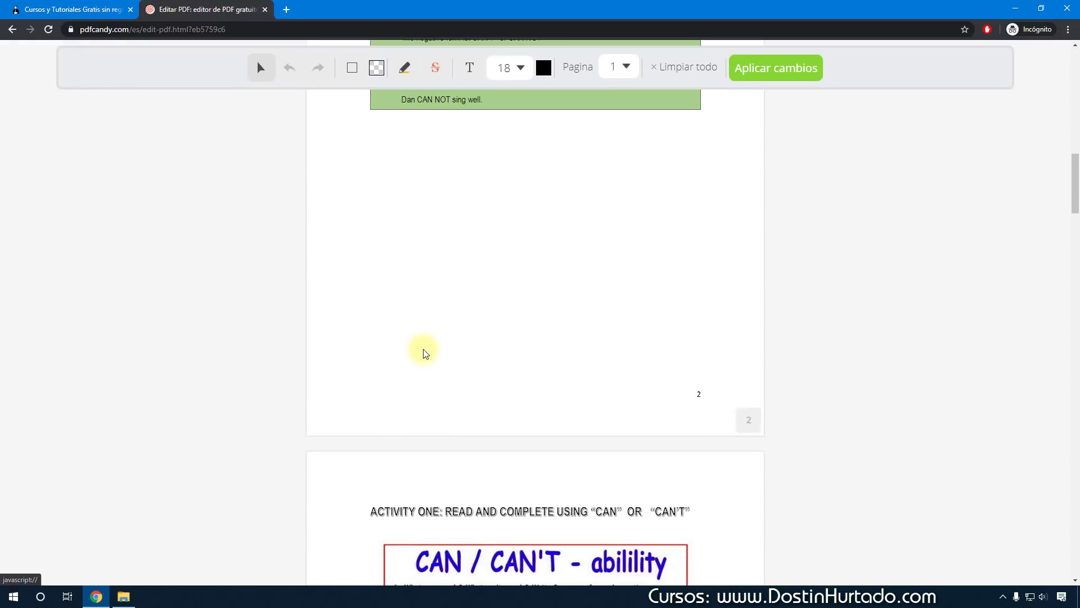
scroll(422, 353, up, 4)
scroll(422, 353, down, 11)
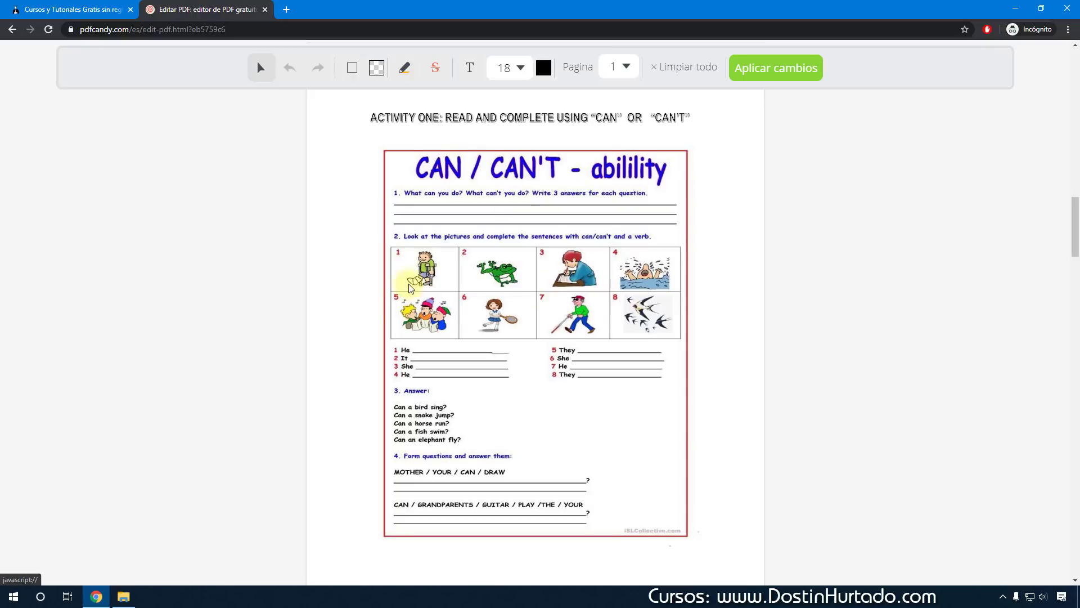
scroll(411, 288, down, 10)
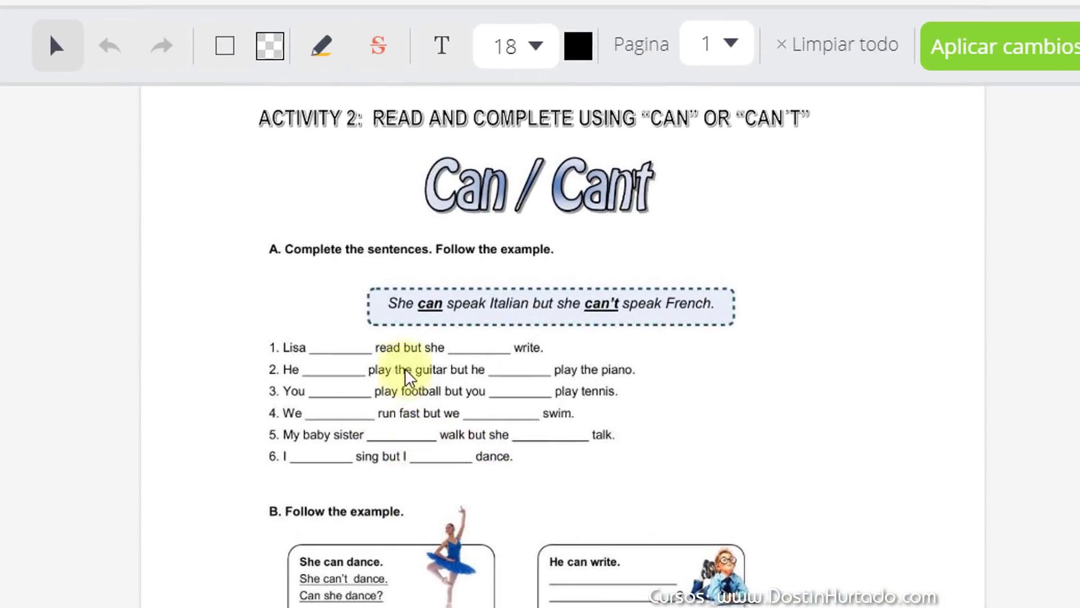
click(443, 45)
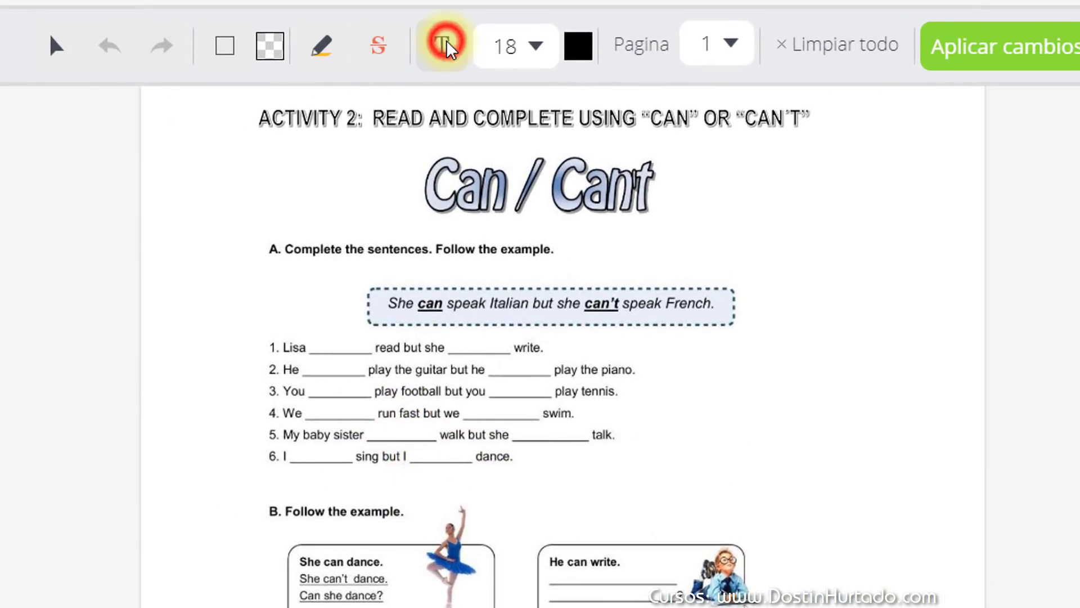
click(536, 44)
click(509, 199)
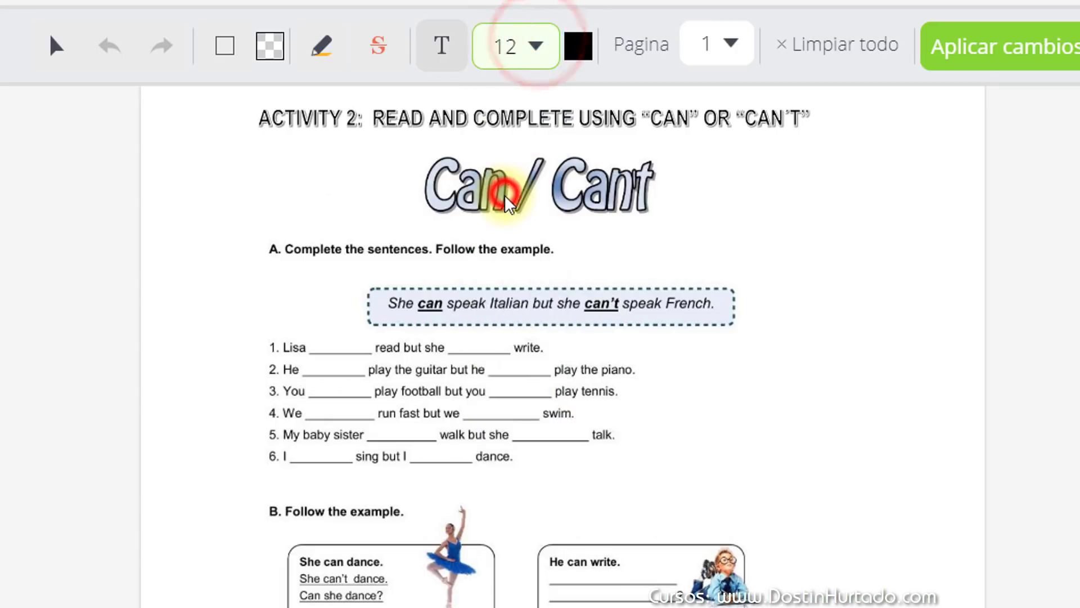
click(316, 349)
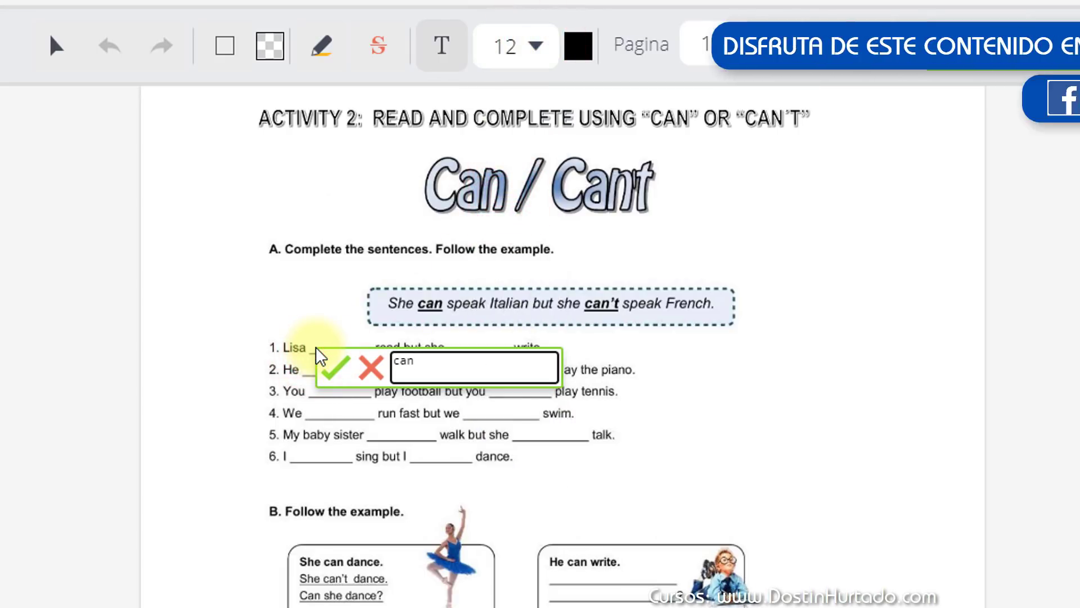
click(335, 367)
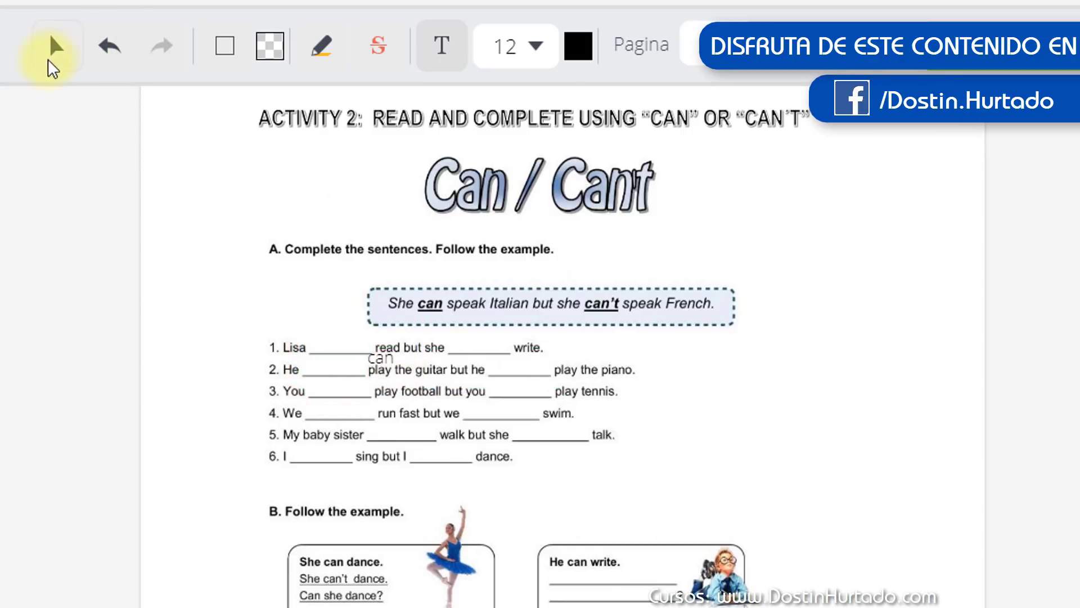
drag(381, 358, 337, 346)
click(456, 376)
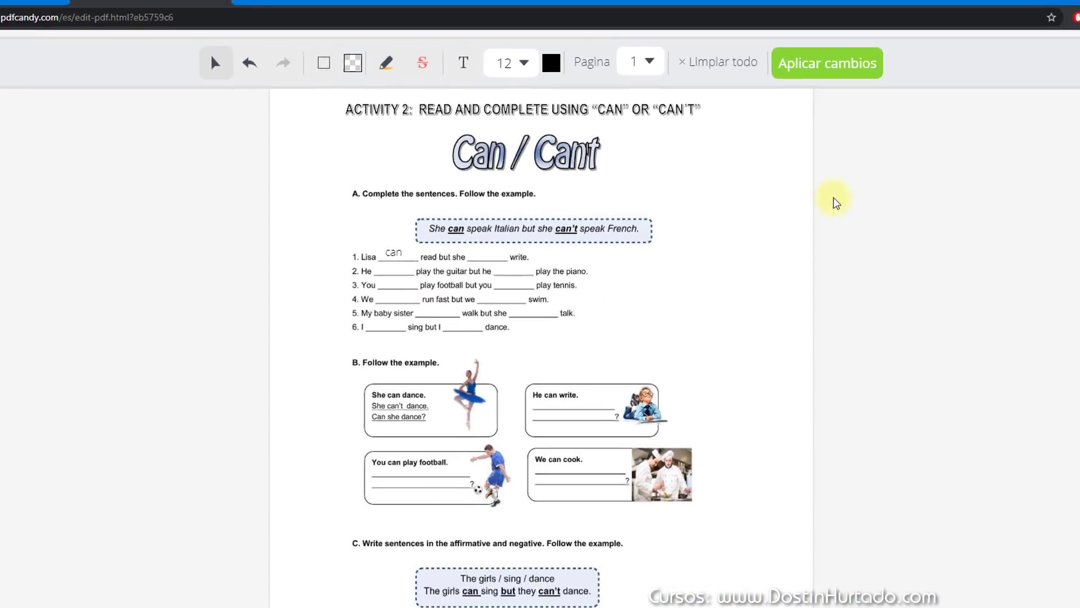
Apply the changes to the PDF and save the edited file as Tarea de Ingles (2).pdf in the Candy PDF folder.
click(802, 63)
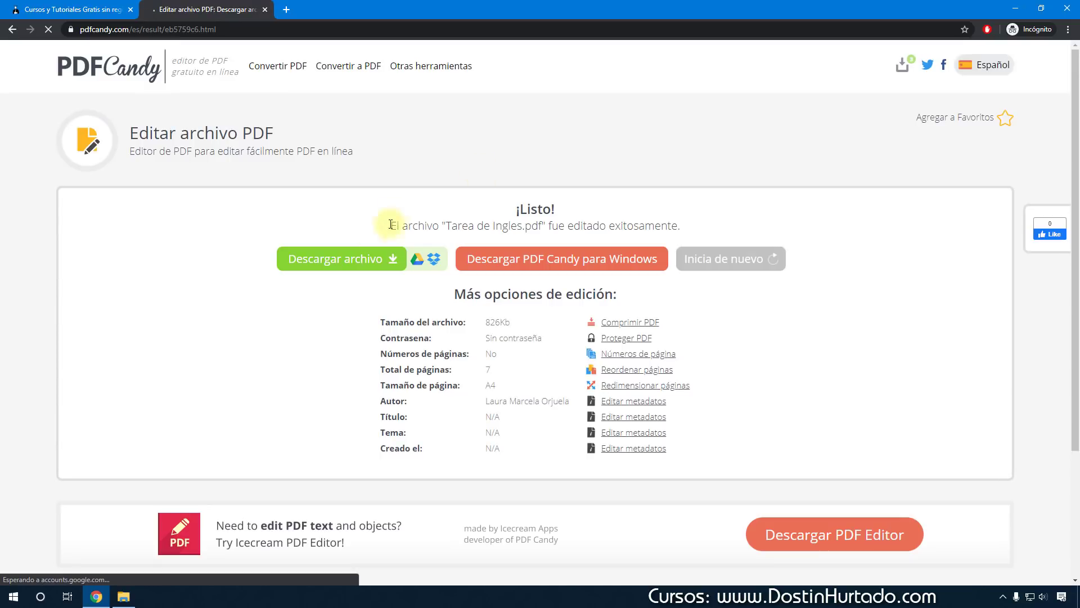
click(356, 253)
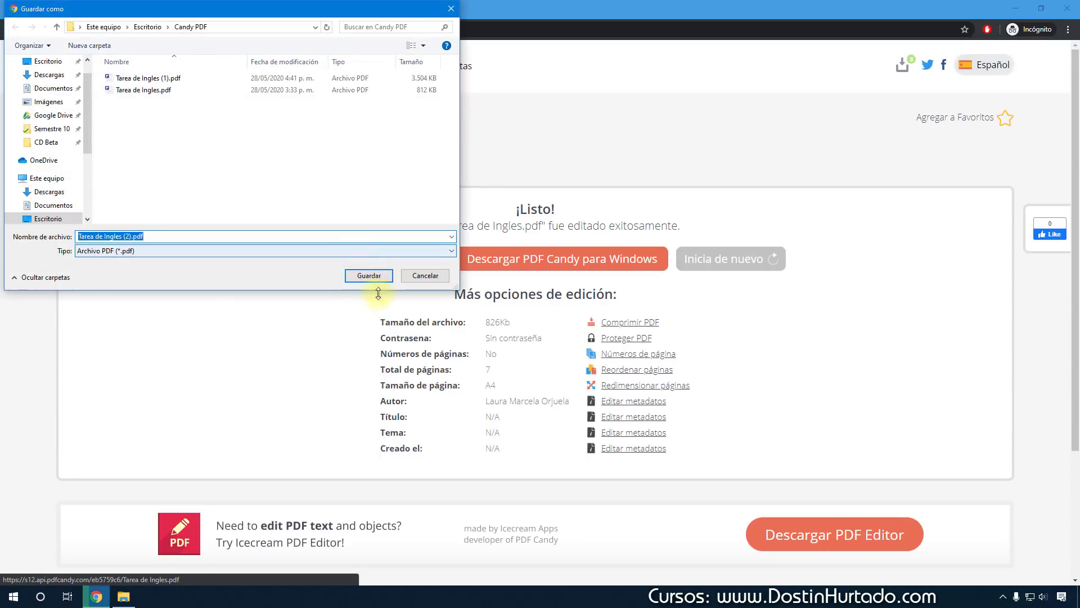
click(380, 278)
Open the downloaded Tarea de Ingles (2).pdf and check the added word in Activity 2.
click(51, 570)
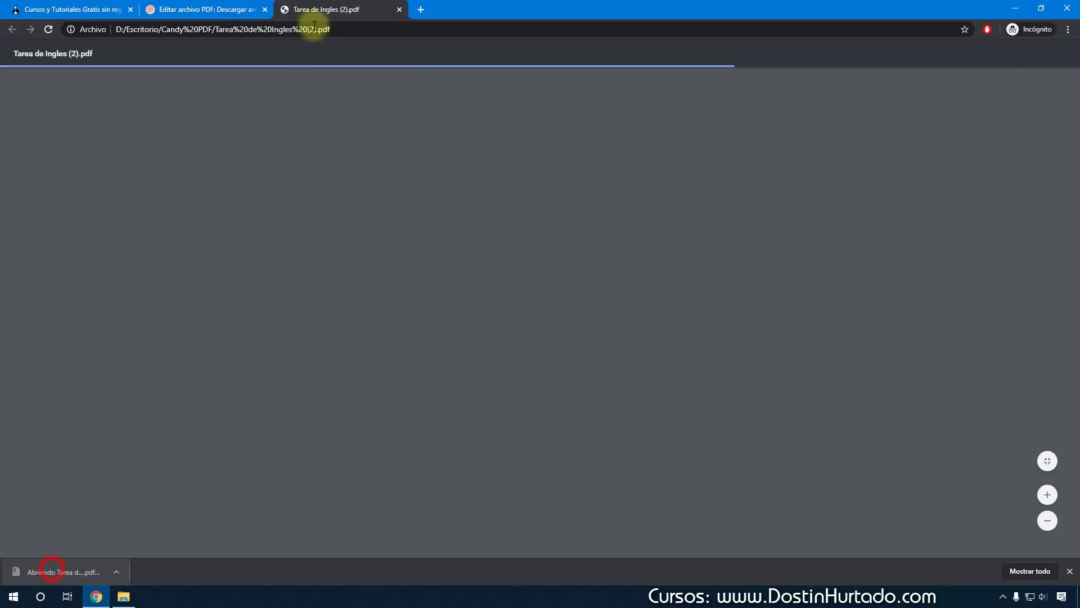
scroll(476, 262, down, 20)
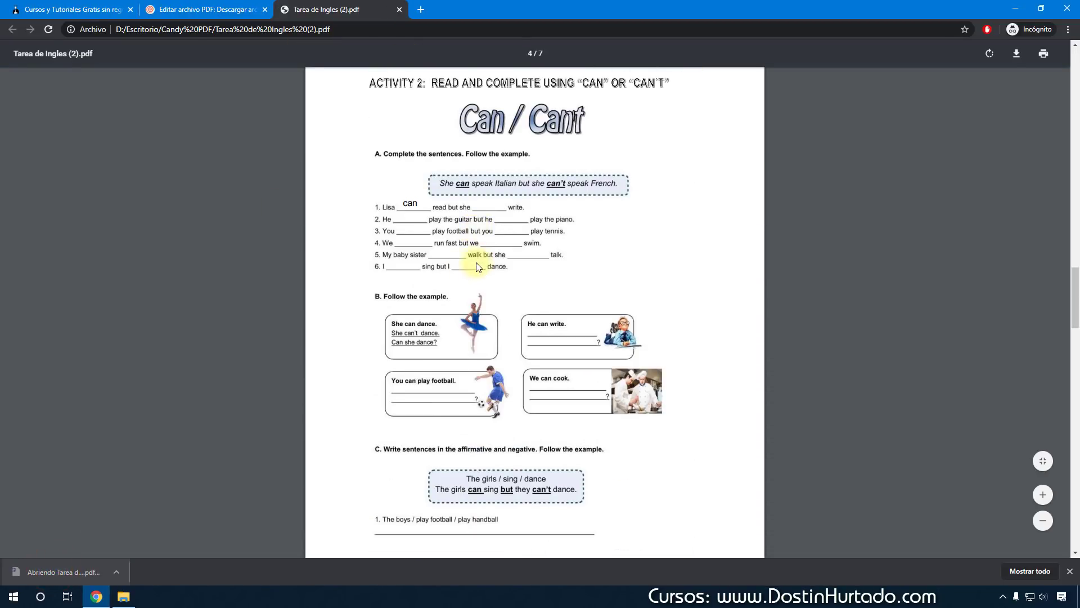
click(403, 198)
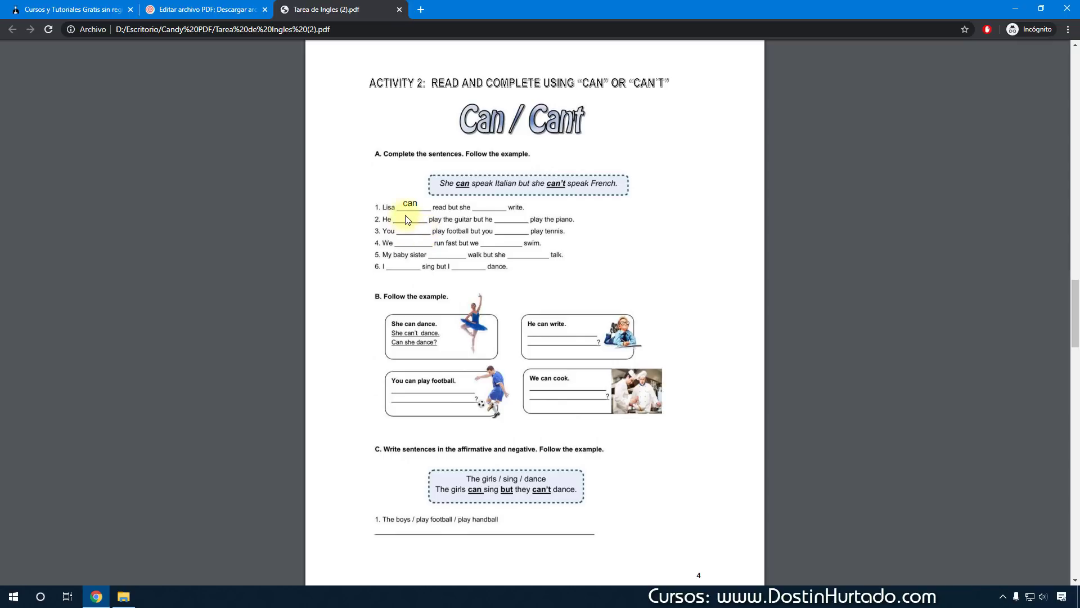
Look over the edit result page, then switch to the PDF Candy Desktop program to view its tools.
click(211, 12)
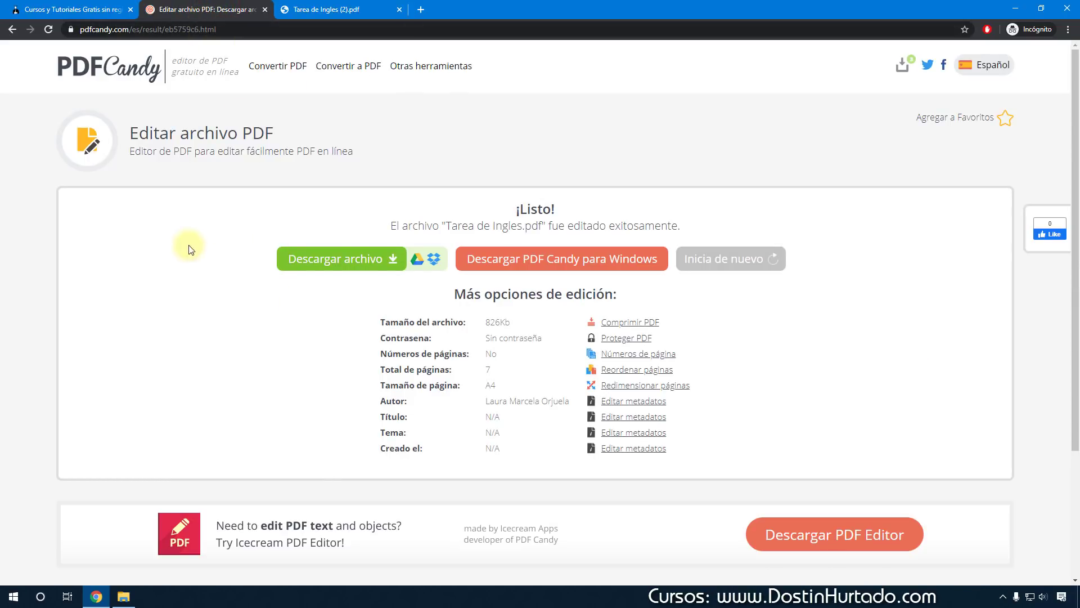
scroll(282, 344, down, 3)
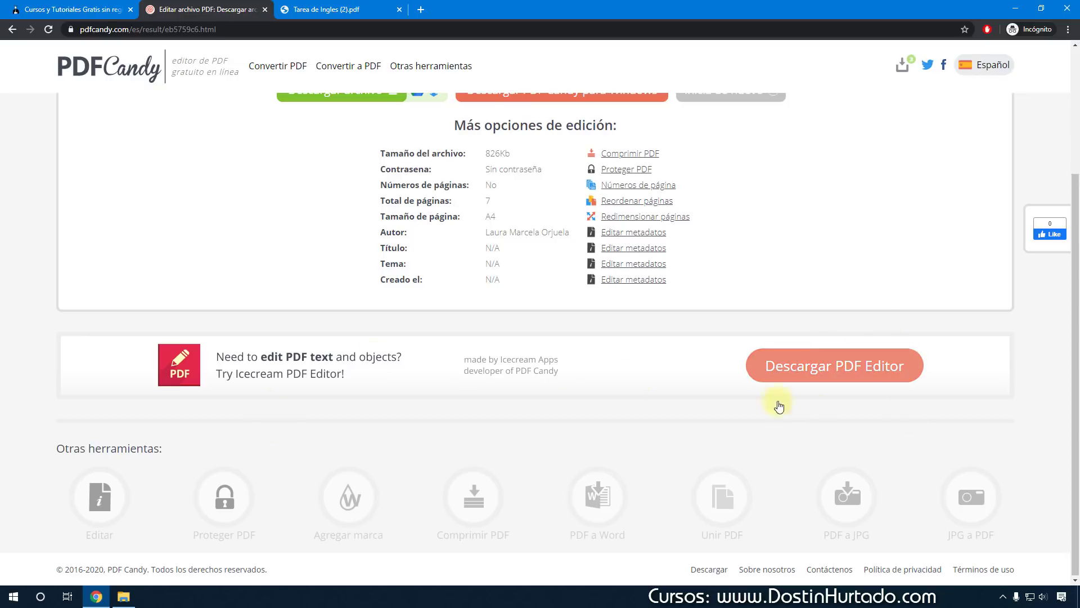
scroll(390, 256, up, 3)
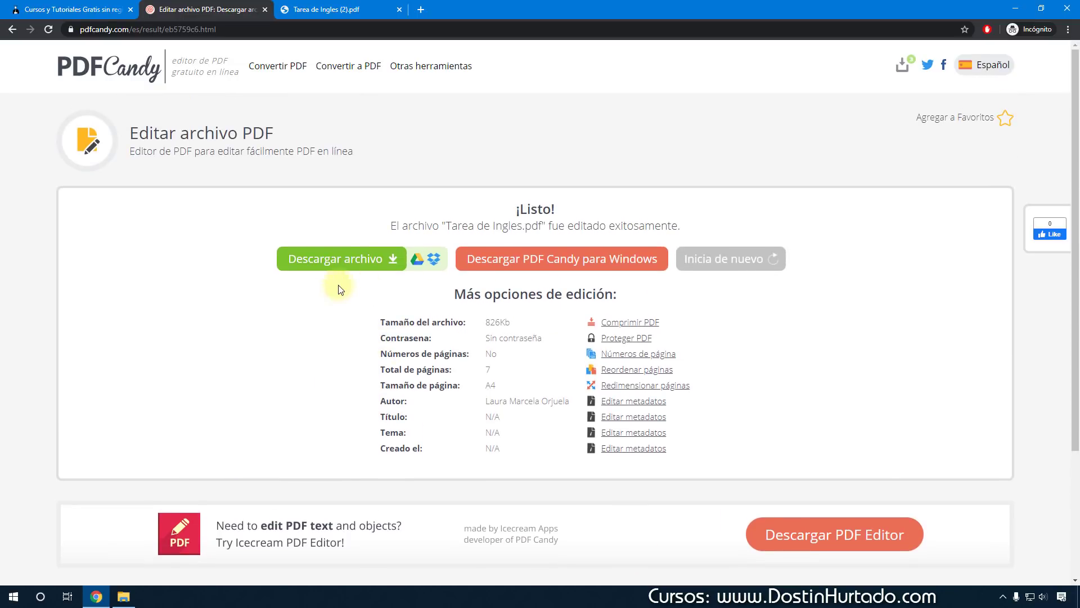
click(555, 262)
click(13, 591)
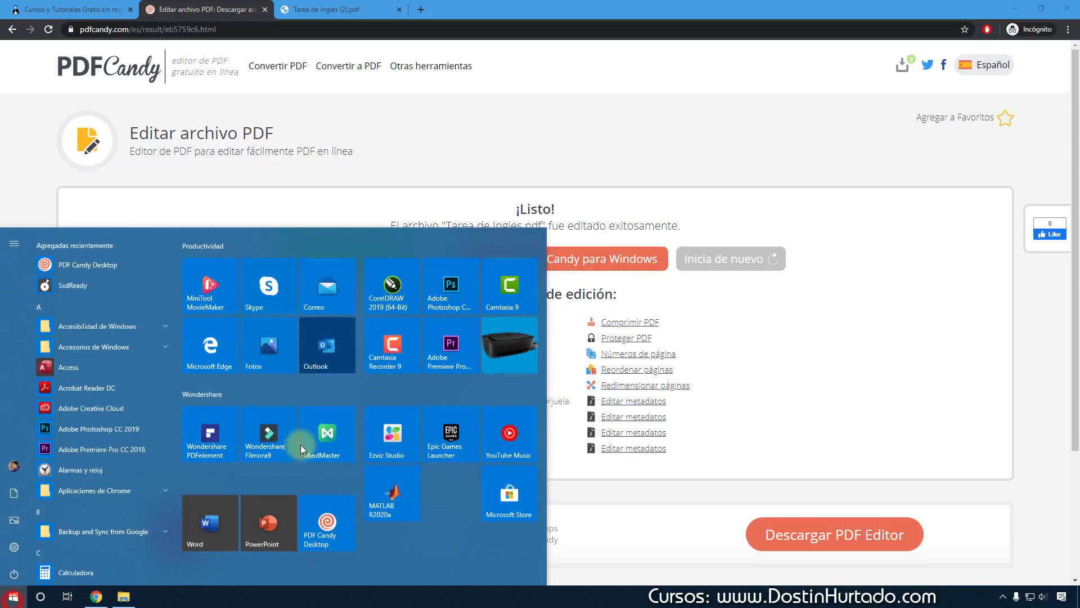
click(324, 522)
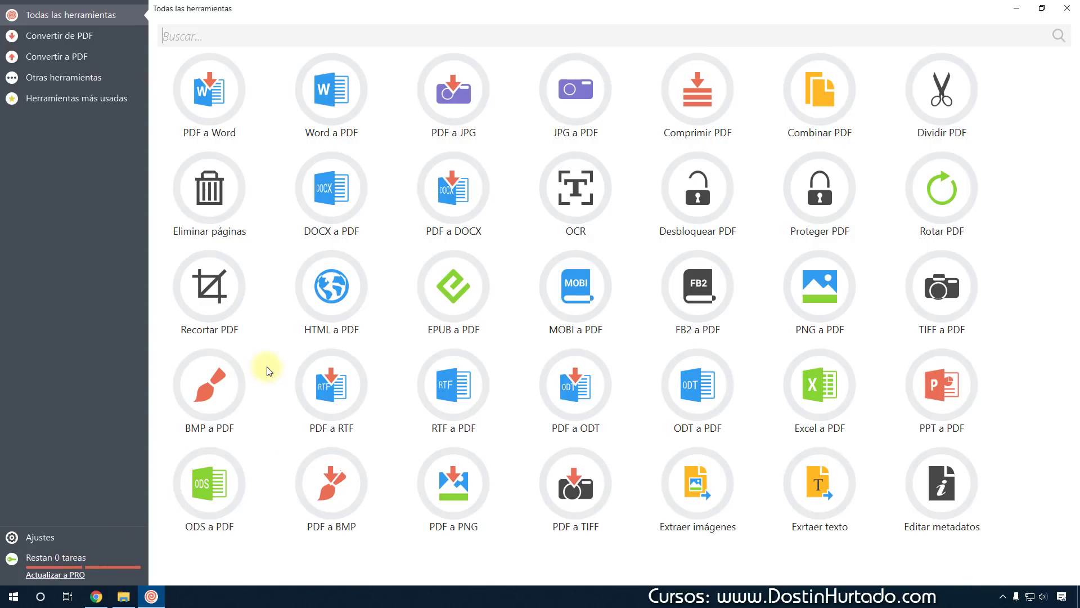
Open the PDF Candy Desktop PRO upgrade page and examine its price, licence type and included benefits.
click(84, 575)
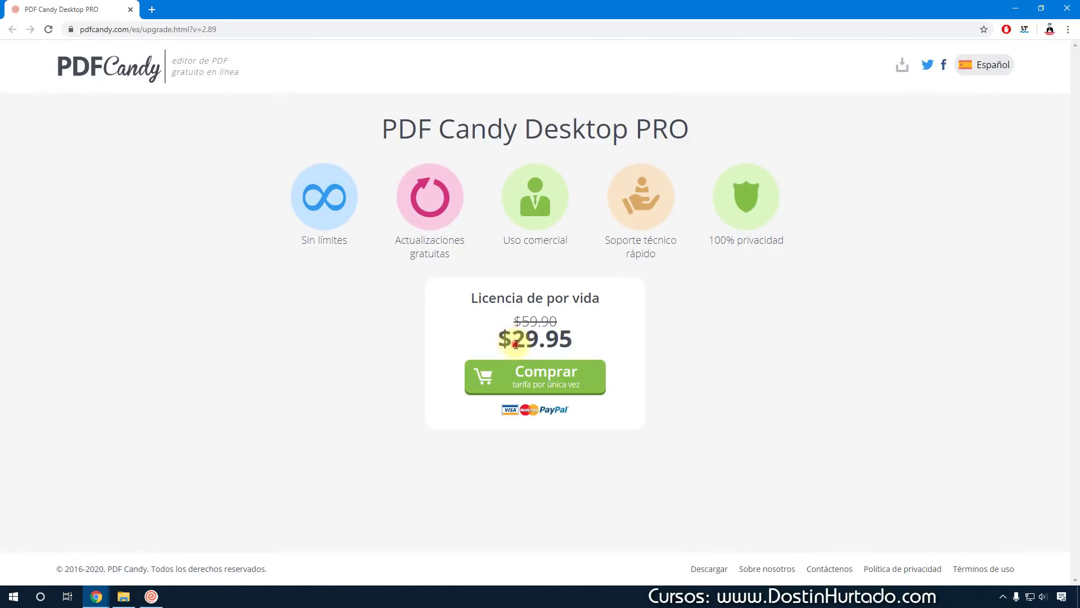
drag(512, 340, 581, 344)
click(580, 343)
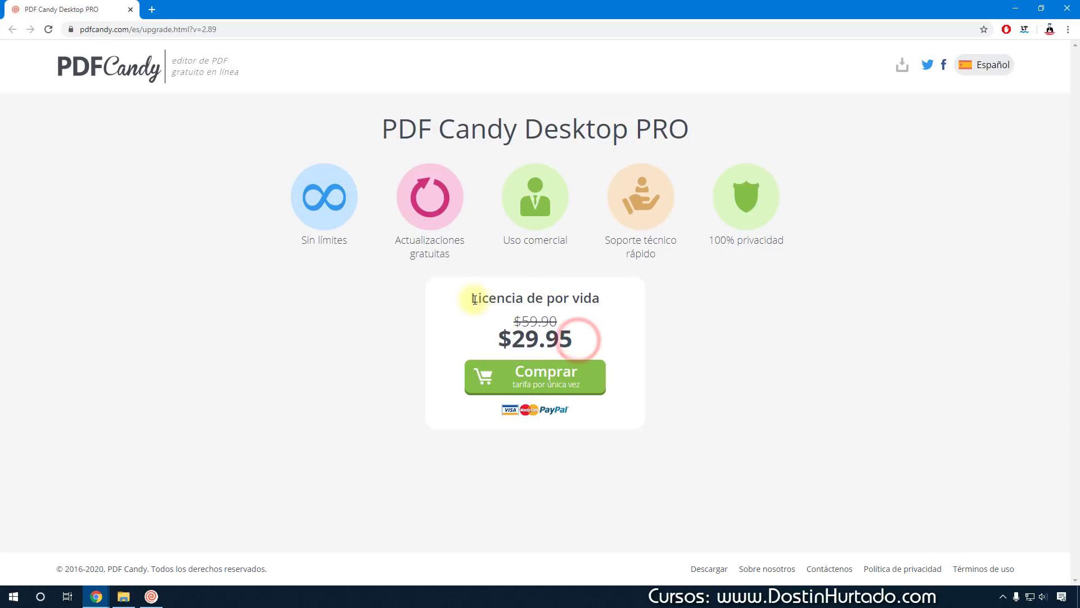
drag(459, 296, 602, 302)
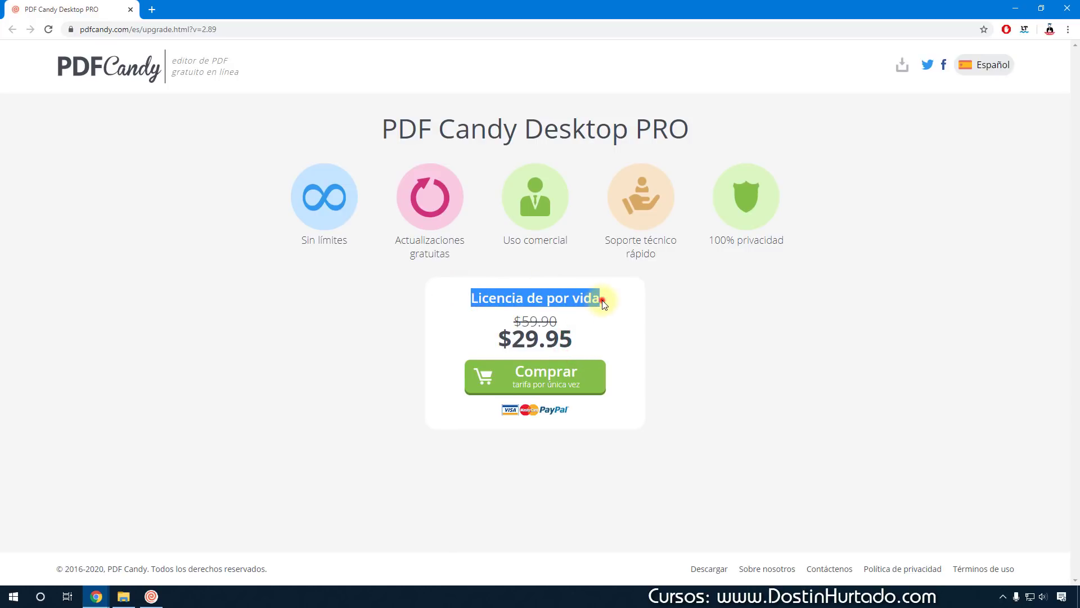
click(602, 299)
drag(506, 240, 582, 240)
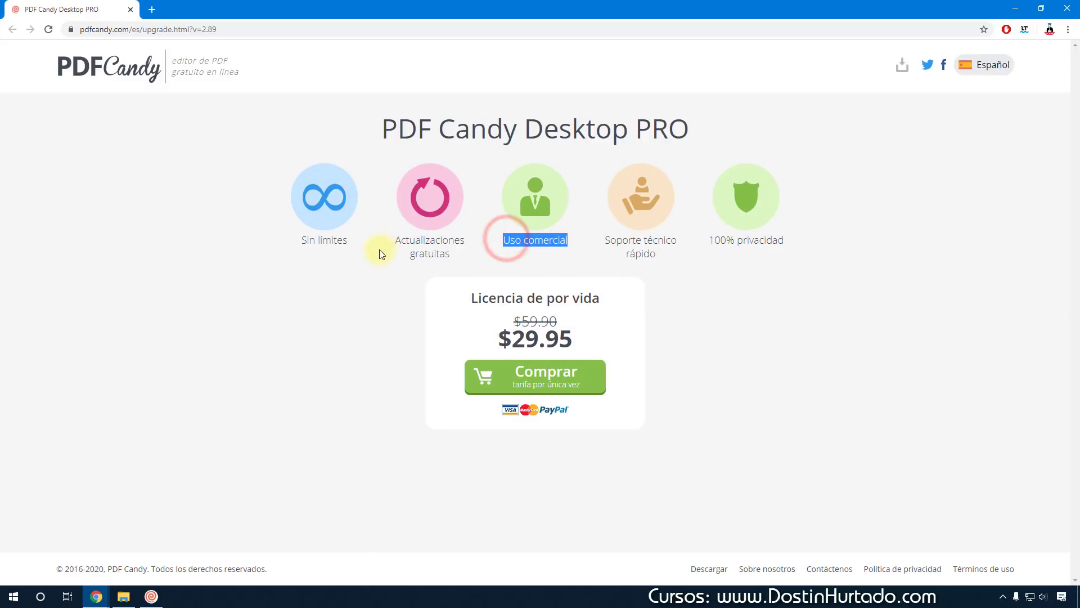
click(455, 258)
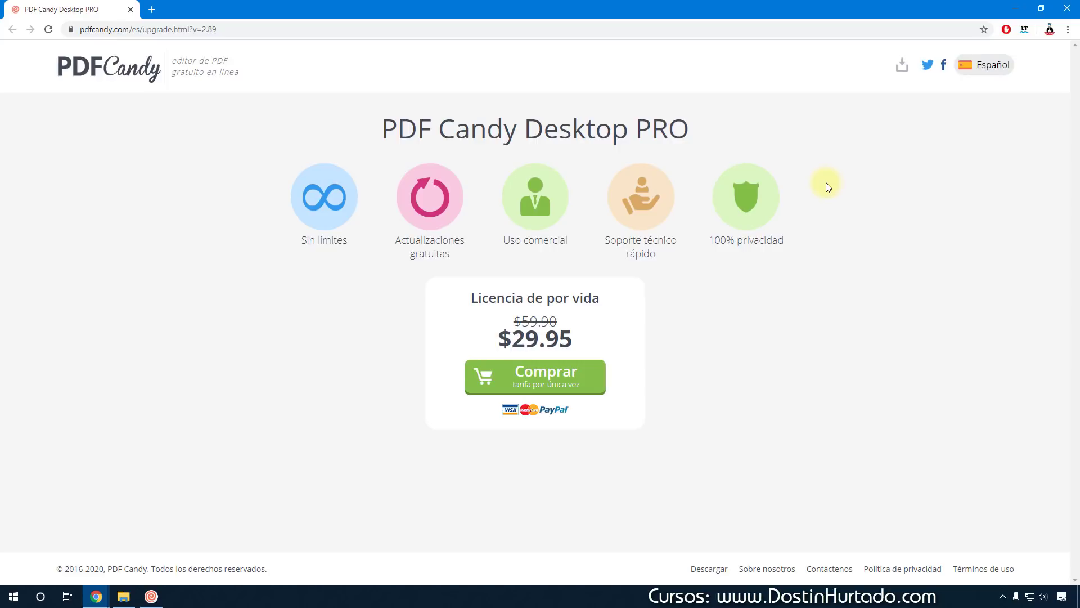
Close the upgrade page and PDF Candy Desktop, and return to the online PDF Candy home page with all tools.
click(1072, 7)
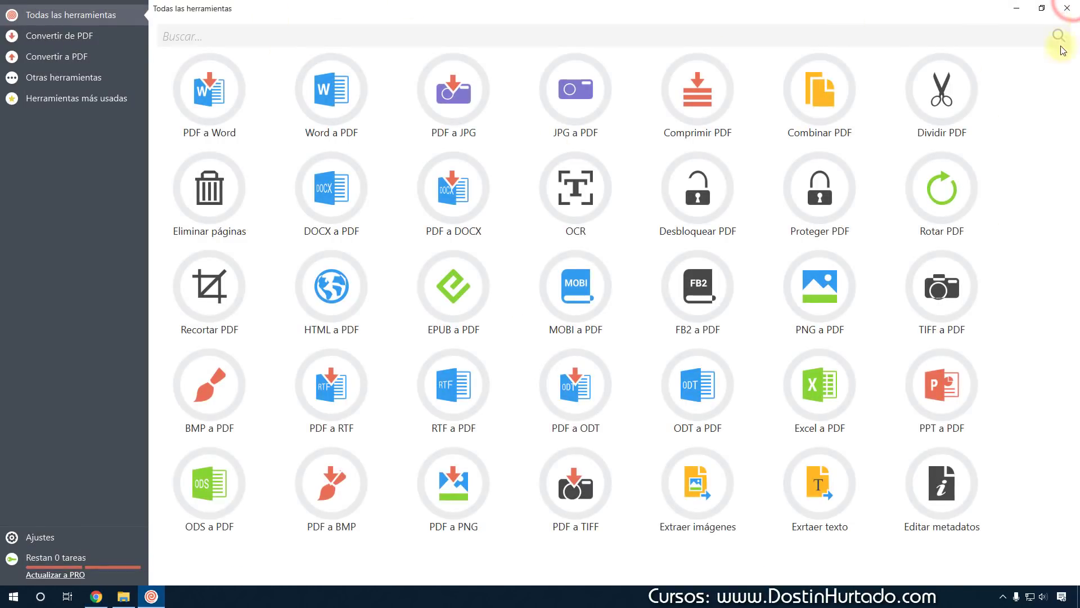
click(1075, 6)
click(73, 9)
click(245, 9)
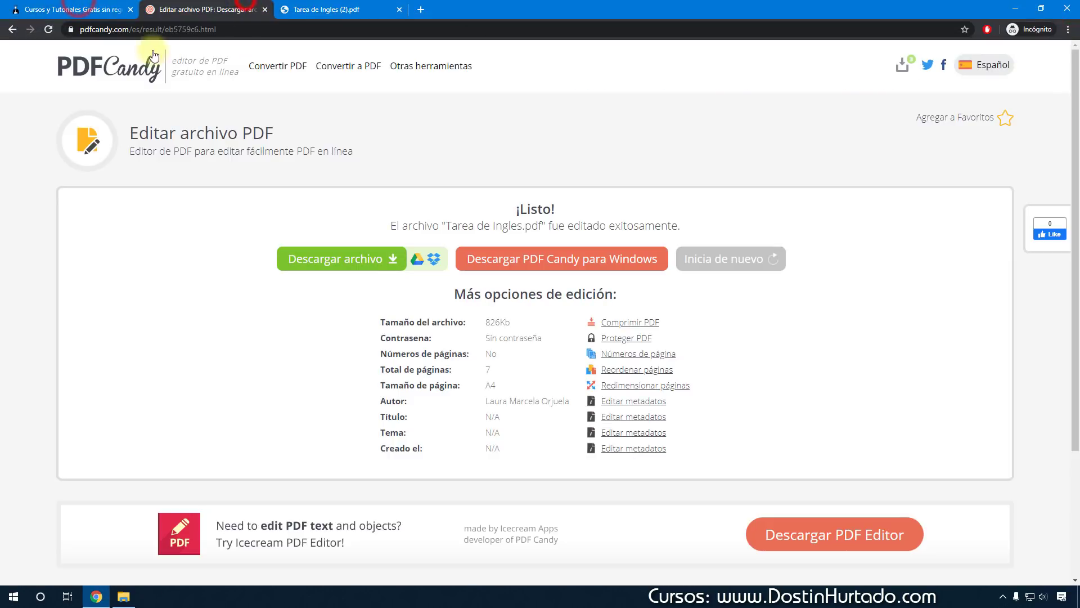
click(125, 70)
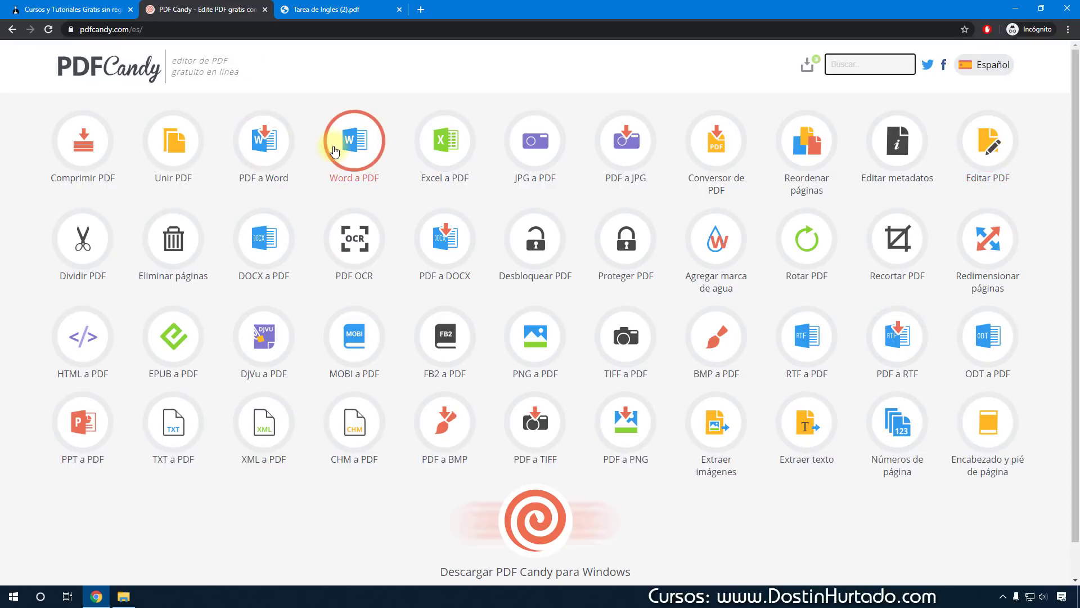
View the last page of Tarea de Ingles (2).pdf with the Activity Six evaluation rubric.
click(348, 10)
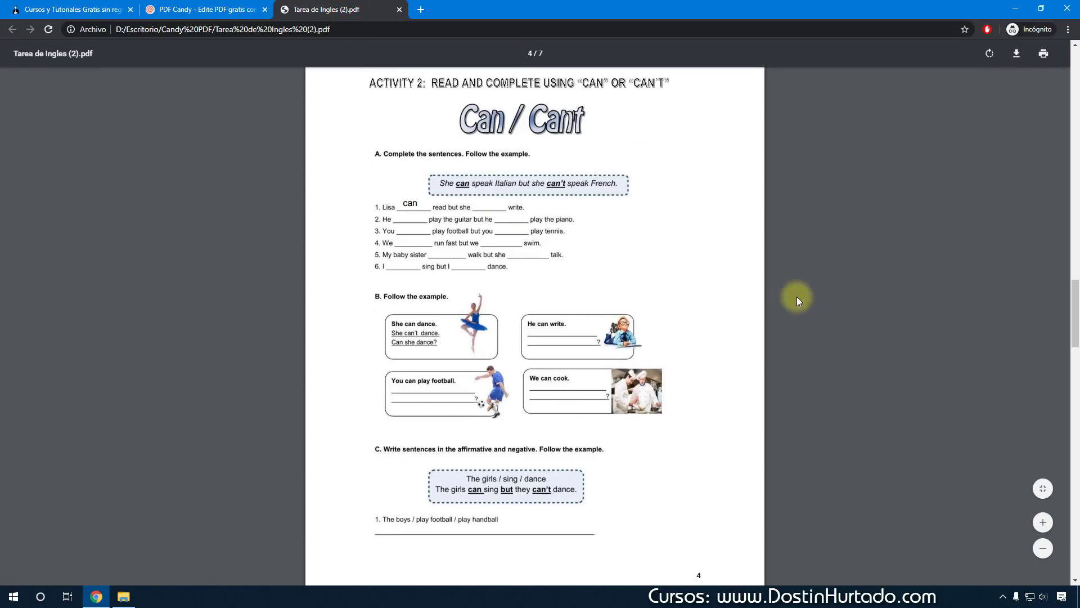
drag(1074, 299, 1069, 540)
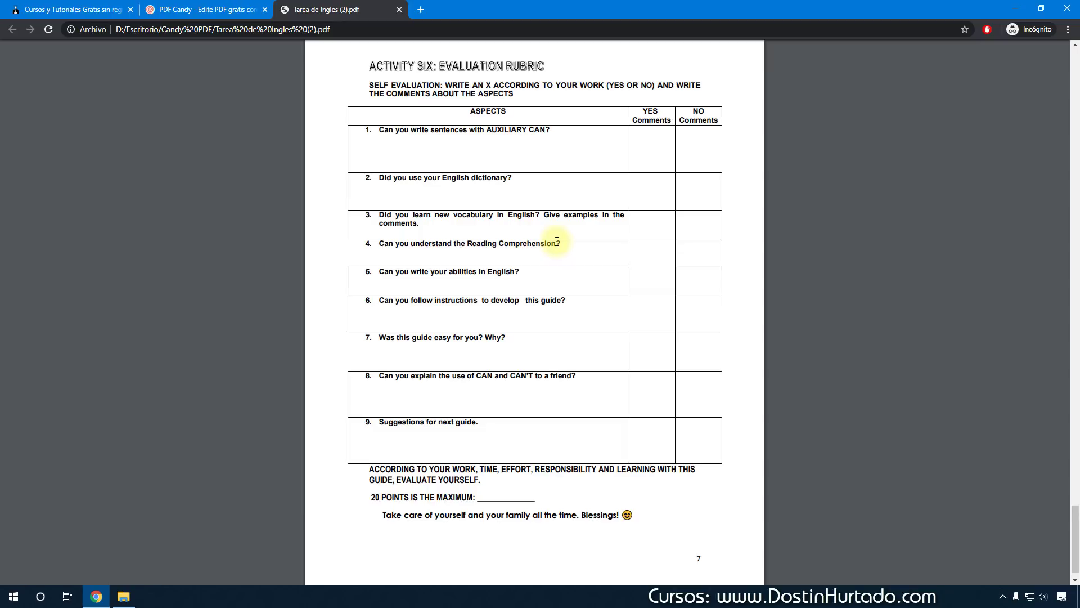
scroll(260, 205, up, 2)
scroll(542, 294, down, 2)
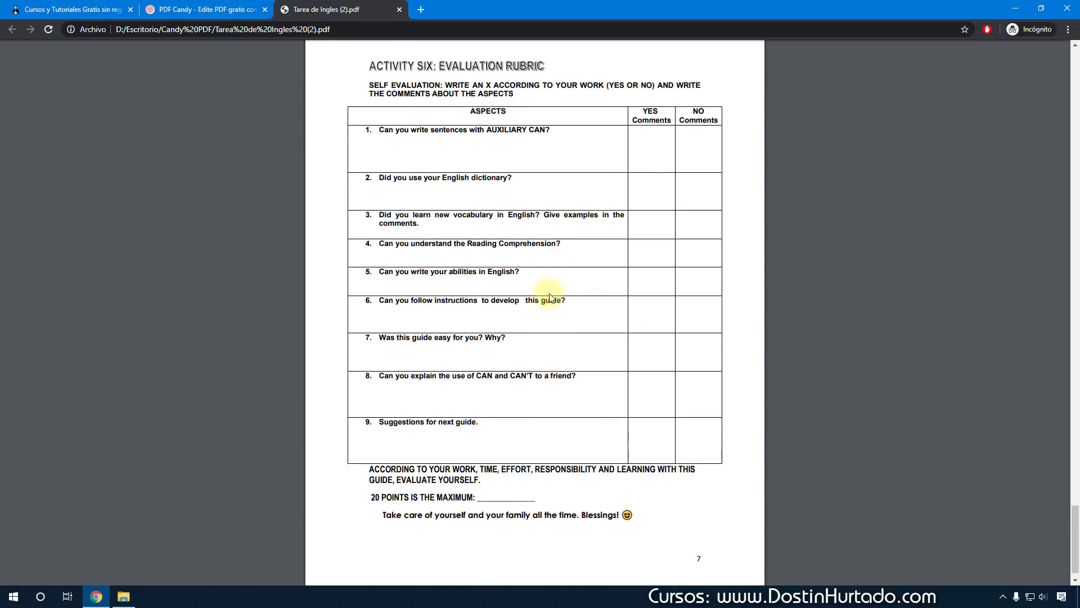
Load Tarea de Ingles.pdf into PDF Candy's Eliminar páginas tool.
click(208, 10)
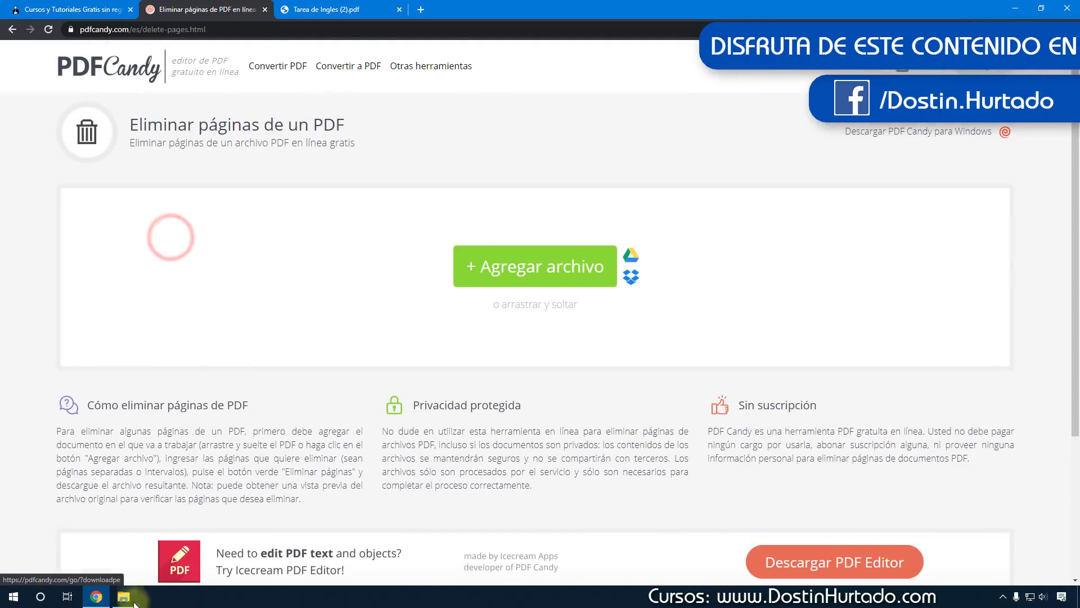
click(536, 265)
drag(186, 171, 741, 251)
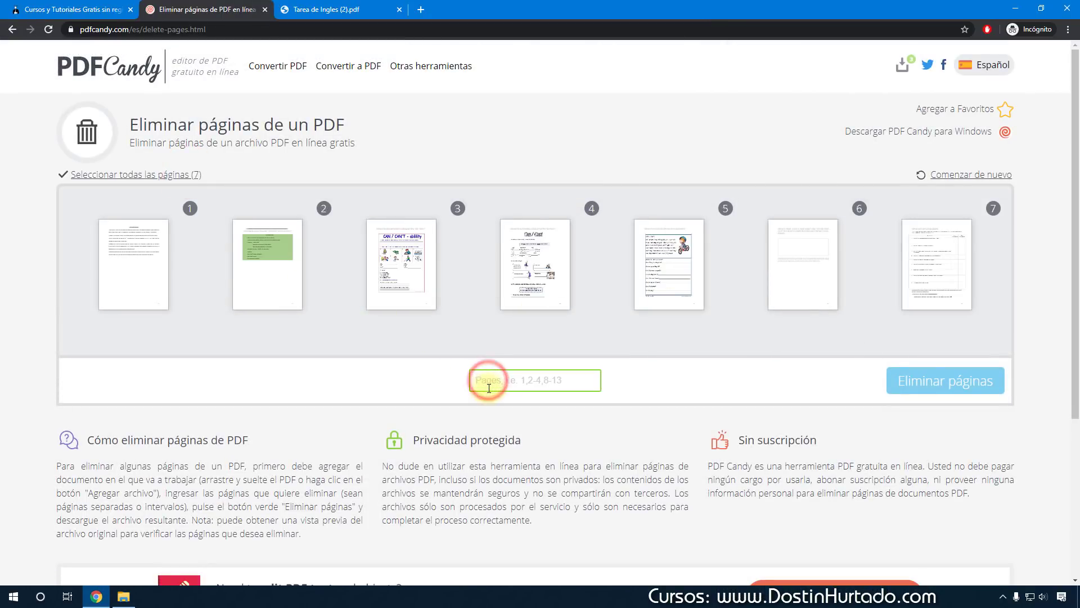
Delete pages 1-6 from the loaded PDF and save the result as Tarea de Ingles (3).pdf in the Candy PDF folder.
text(1)
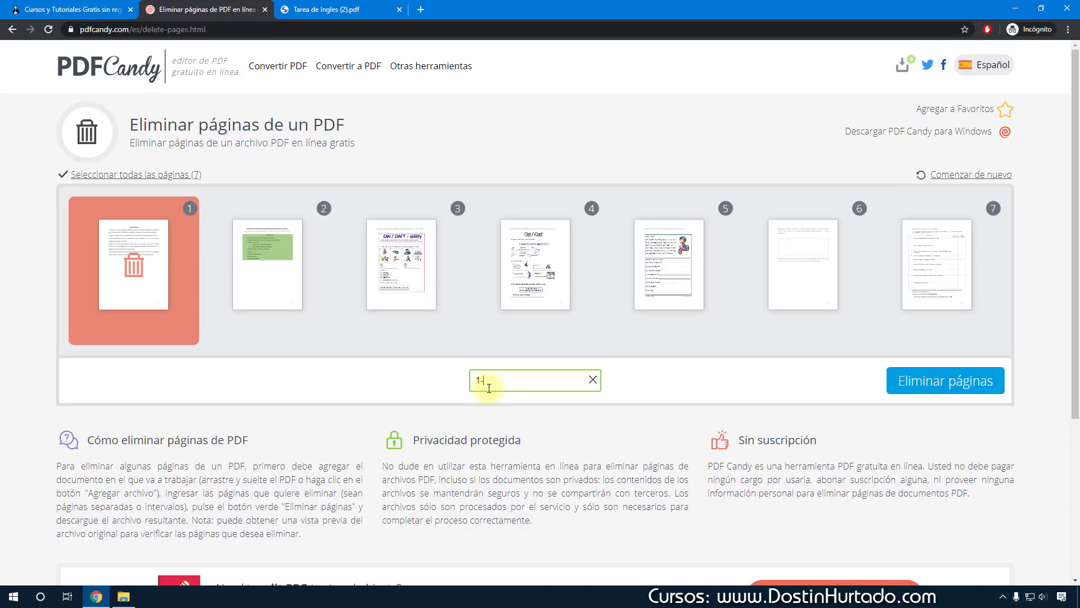
text(-6)
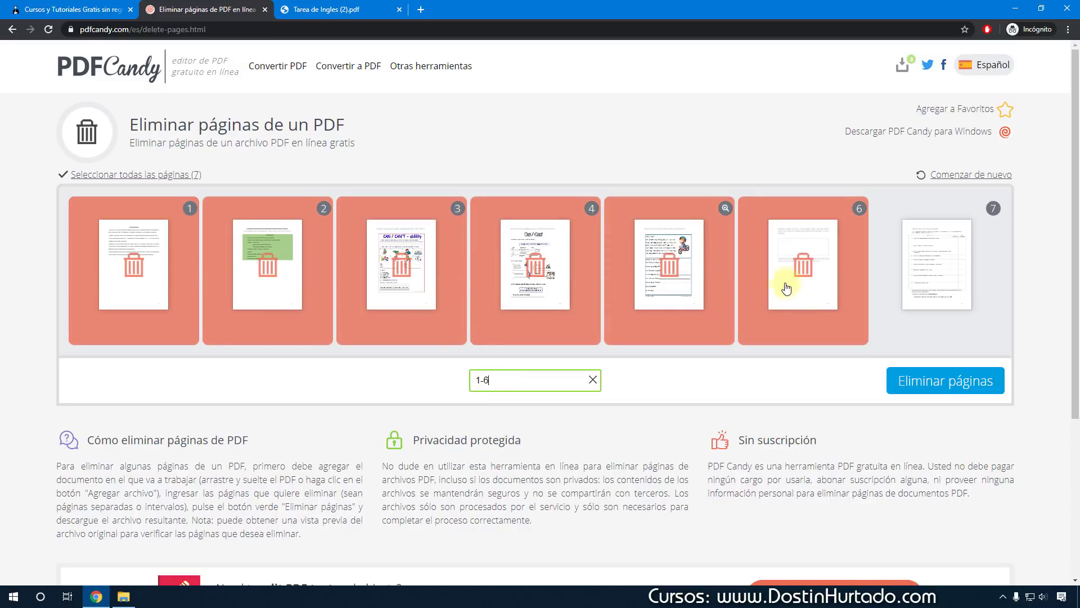
click(959, 388)
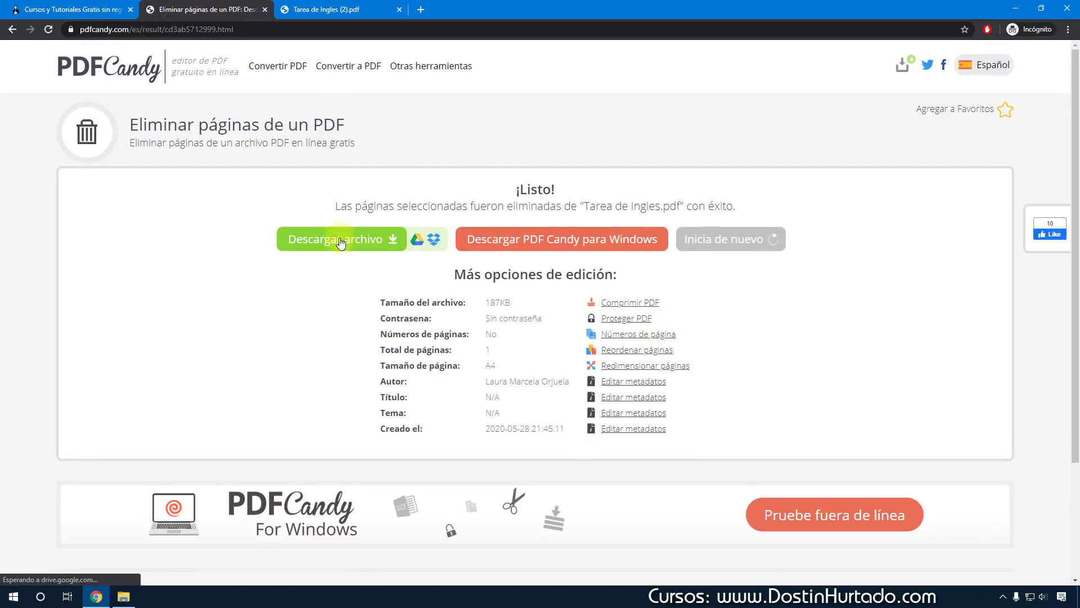
click(341, 244)
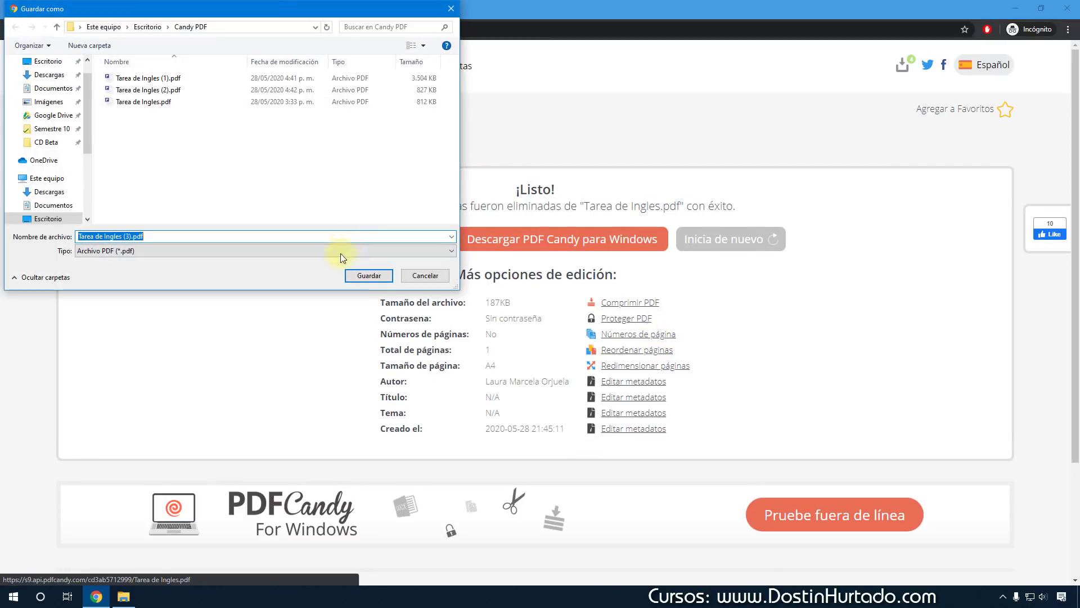
click(370, 276)
Open the downloaded Tarea de Ingles (3).pdf and review its remaining page from start to end.
click(46, 568)
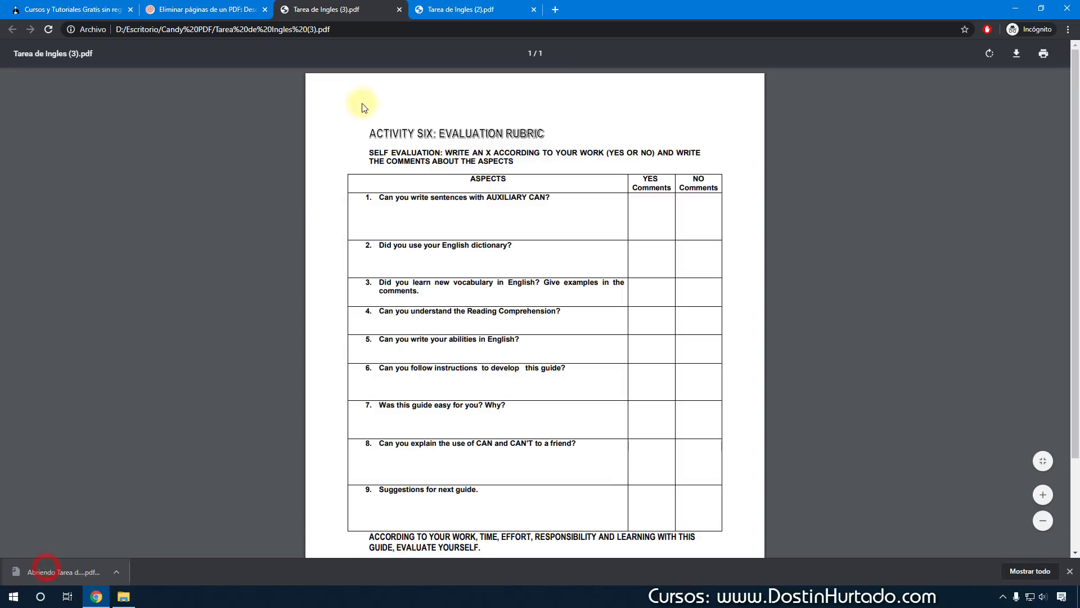
scroll(650, 257, down, 2)
scroll(632, 345, up, 2)
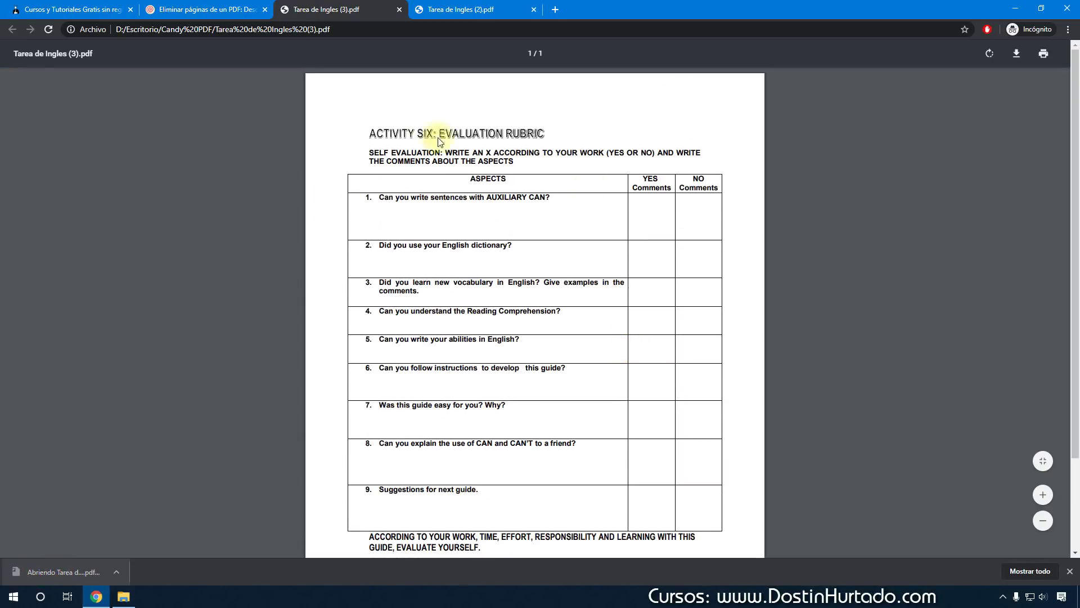
scroll(575, 413, down, 2)
scroll(575, 413, up, 2)
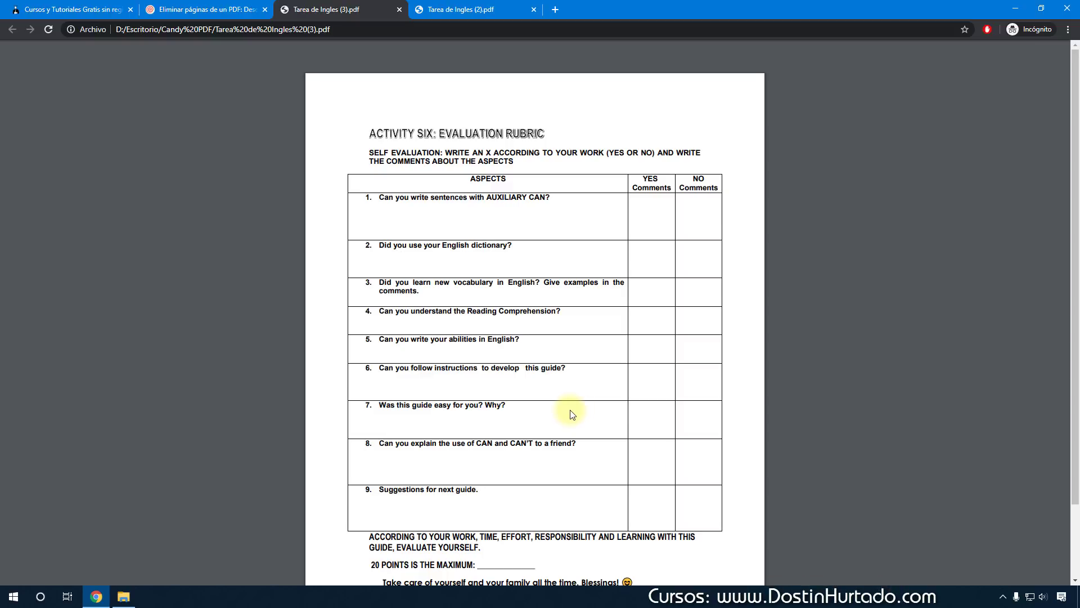
Return from the downloaded PDF to the PDF Candy home page and look over the list of tools.
click(180, 9)
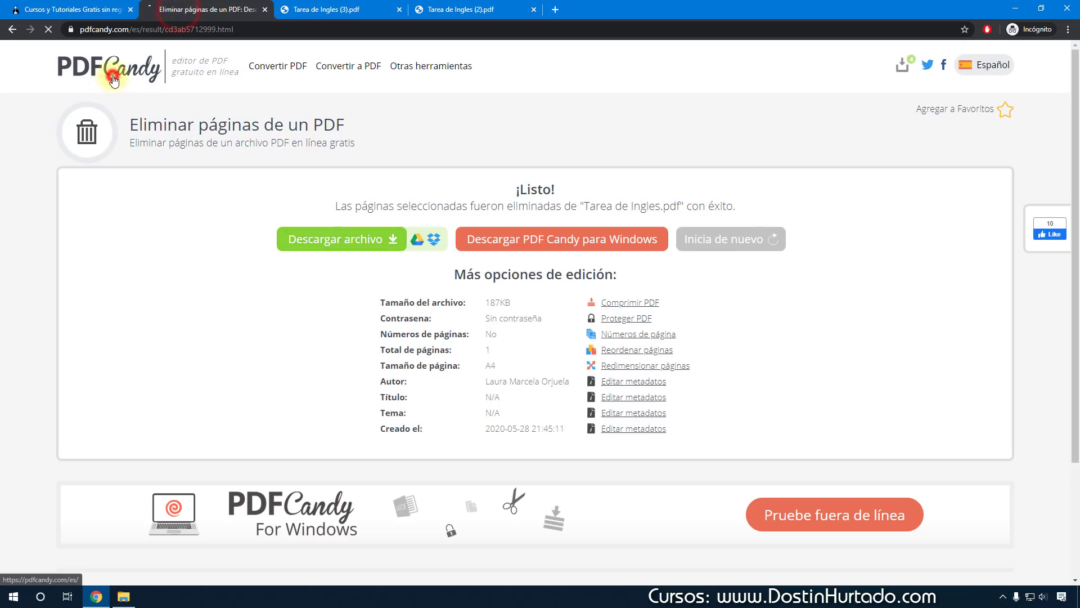
click(113, 80)
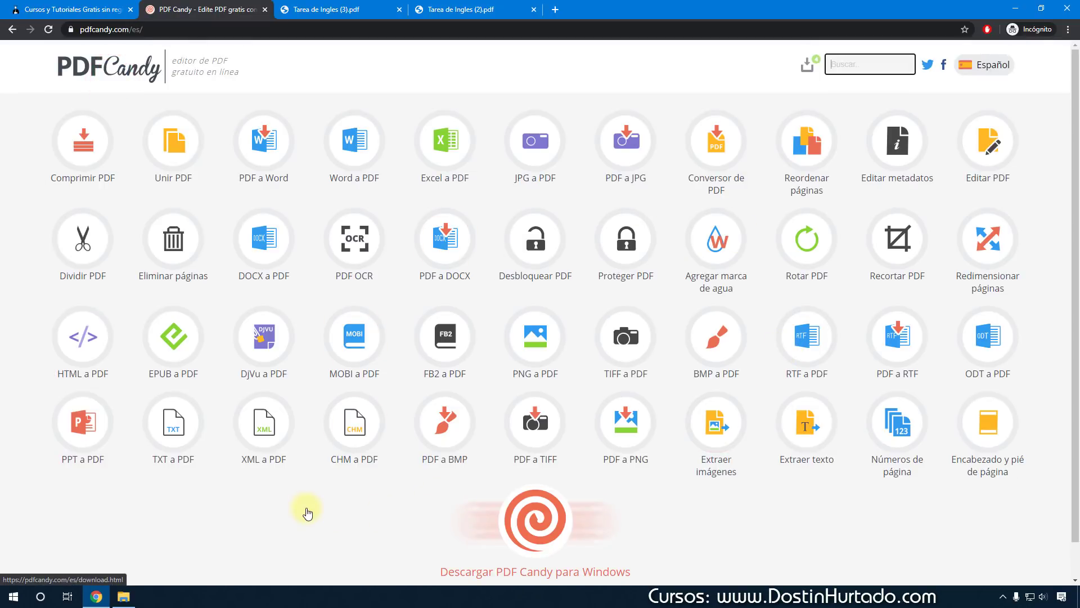
scroll(578, 491, down, 1)
scroll(429, 482, up, 1)
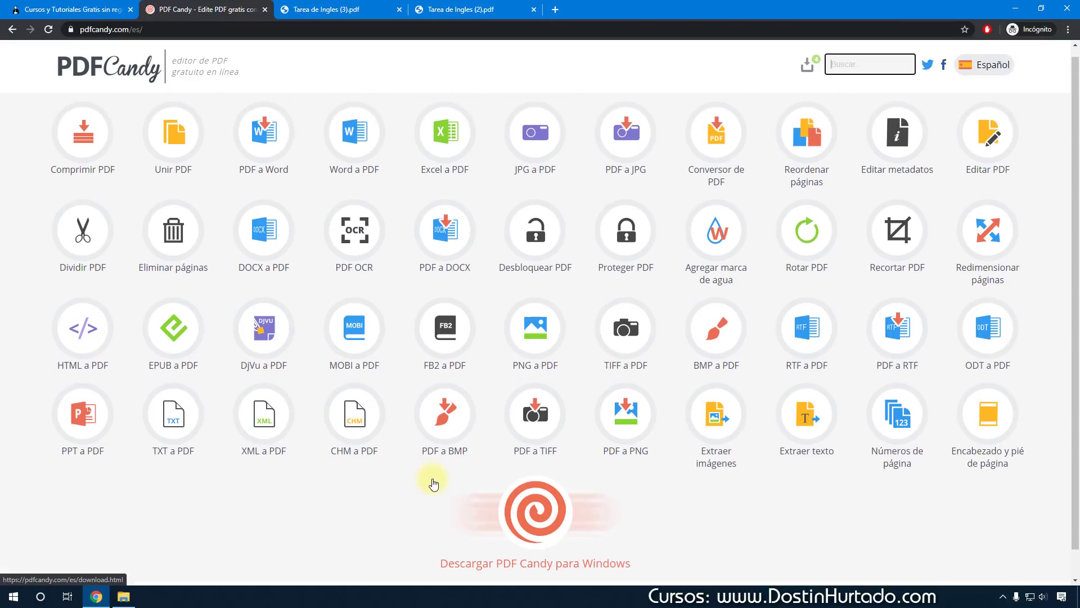